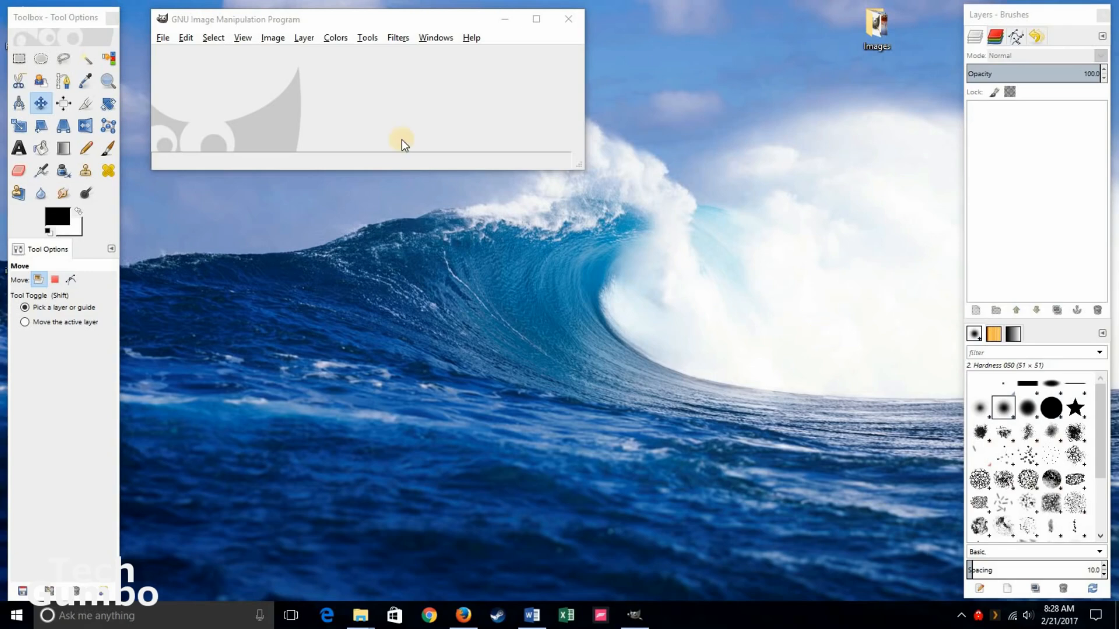
left_click(367, 38)
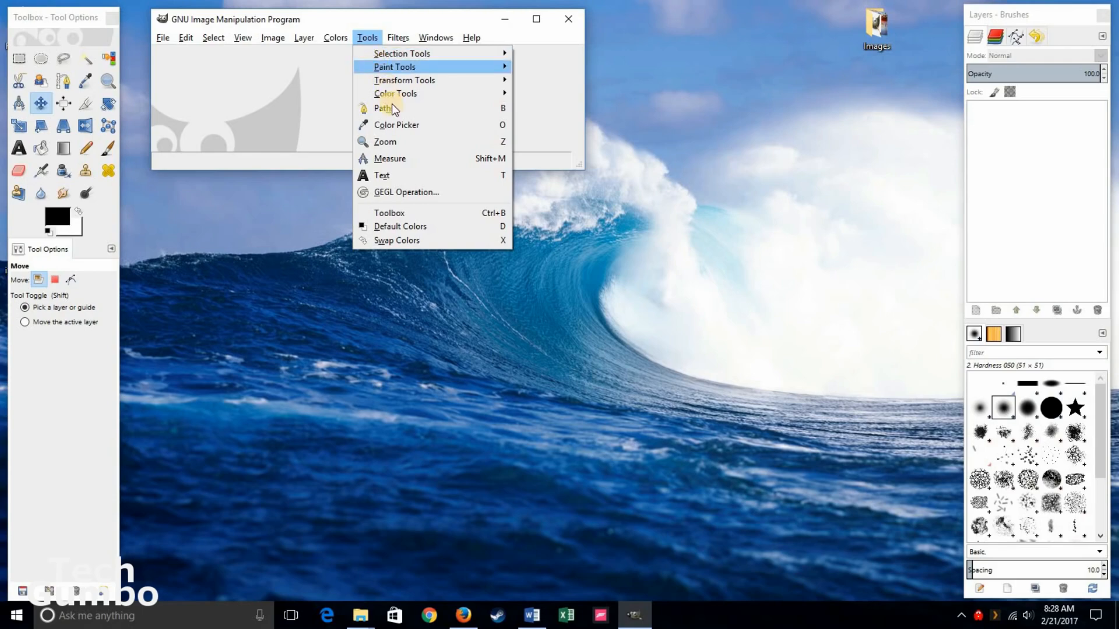
left_click(504, 373)
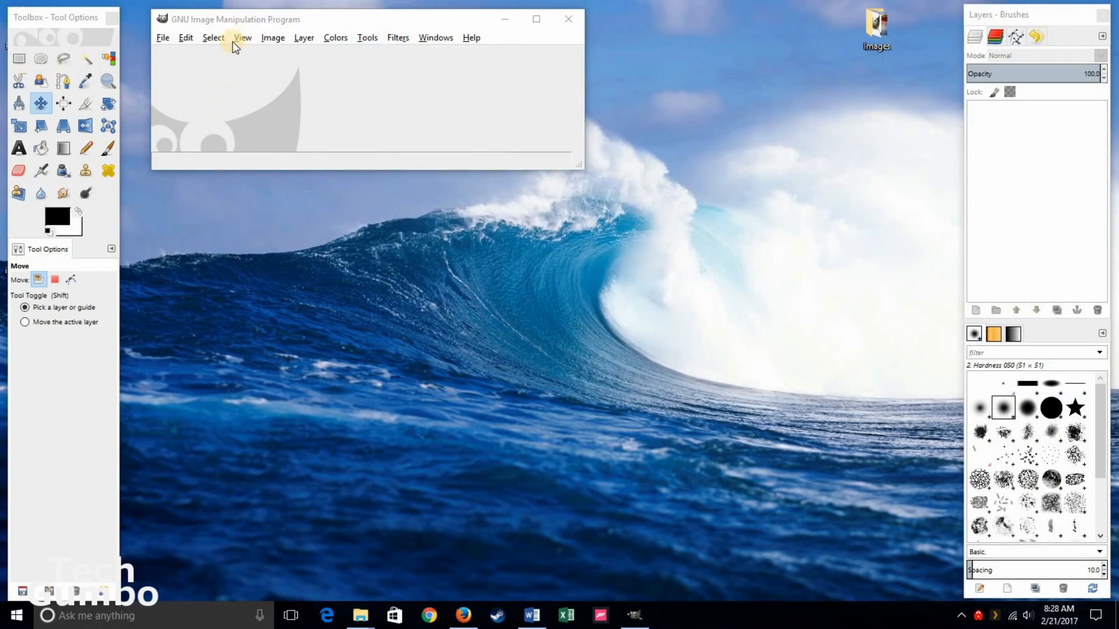
left_click(240, 23)
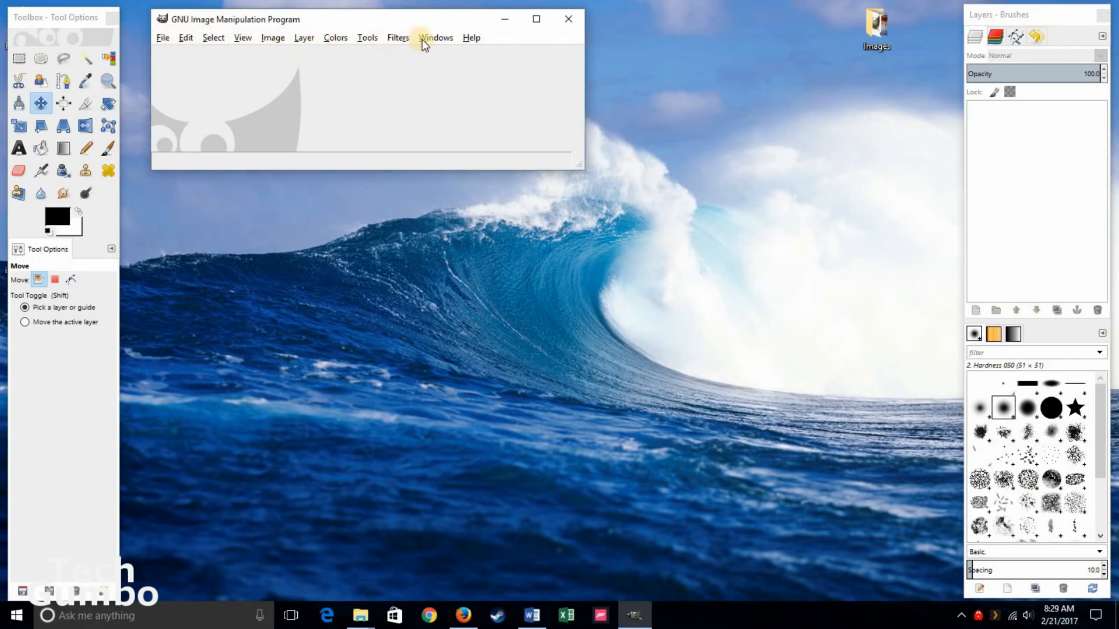
left_click(485, 282)
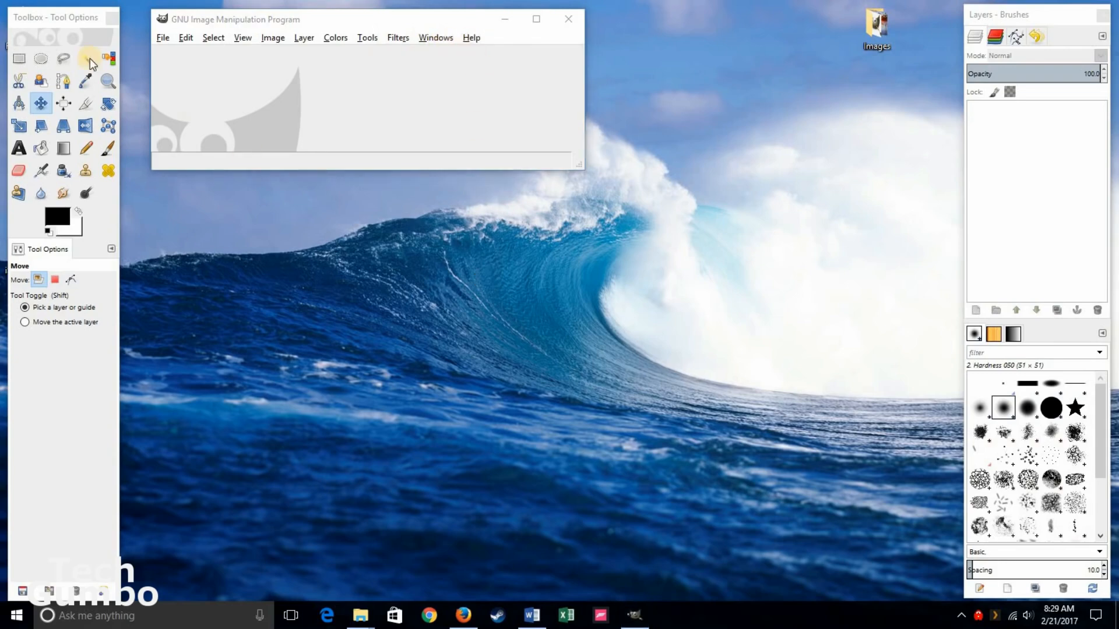
left_click(66, 16)
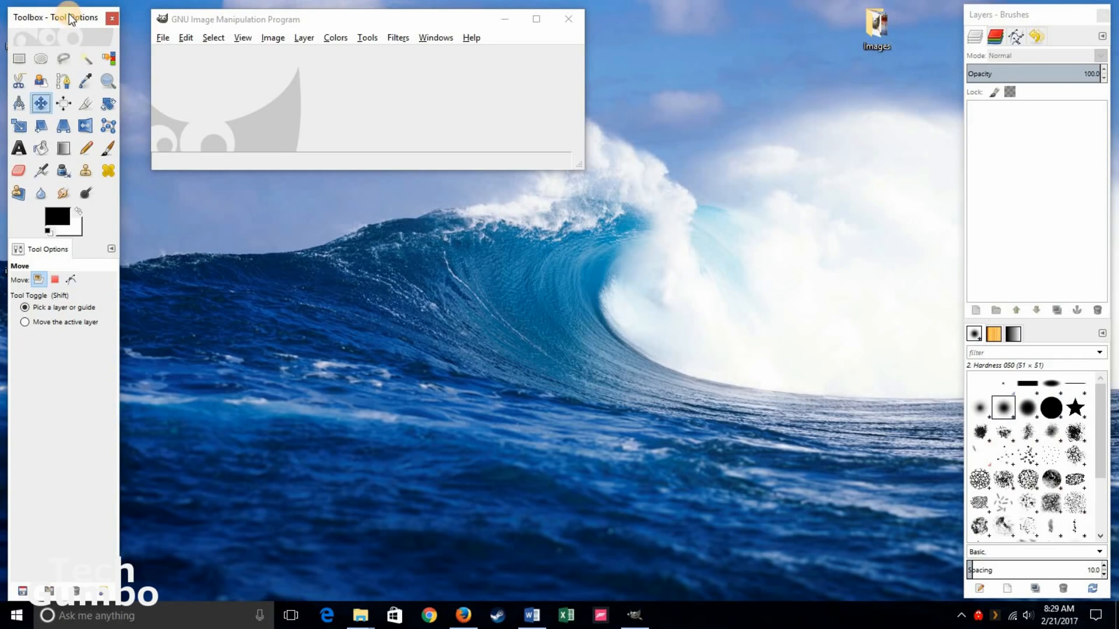
left_click(18, 148)
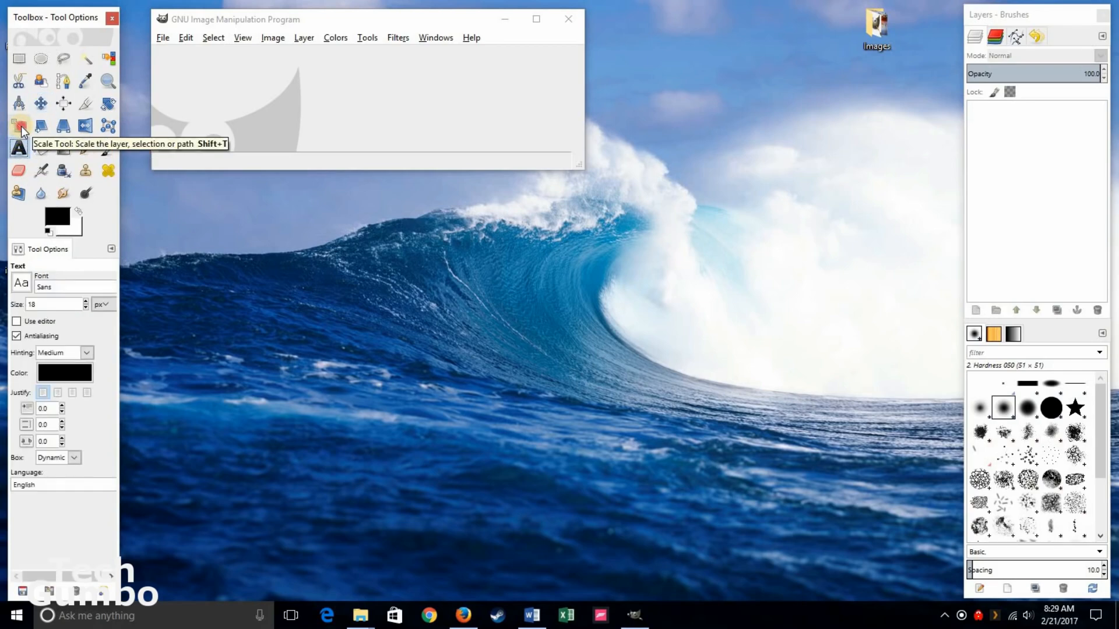
left_click(21, 127)
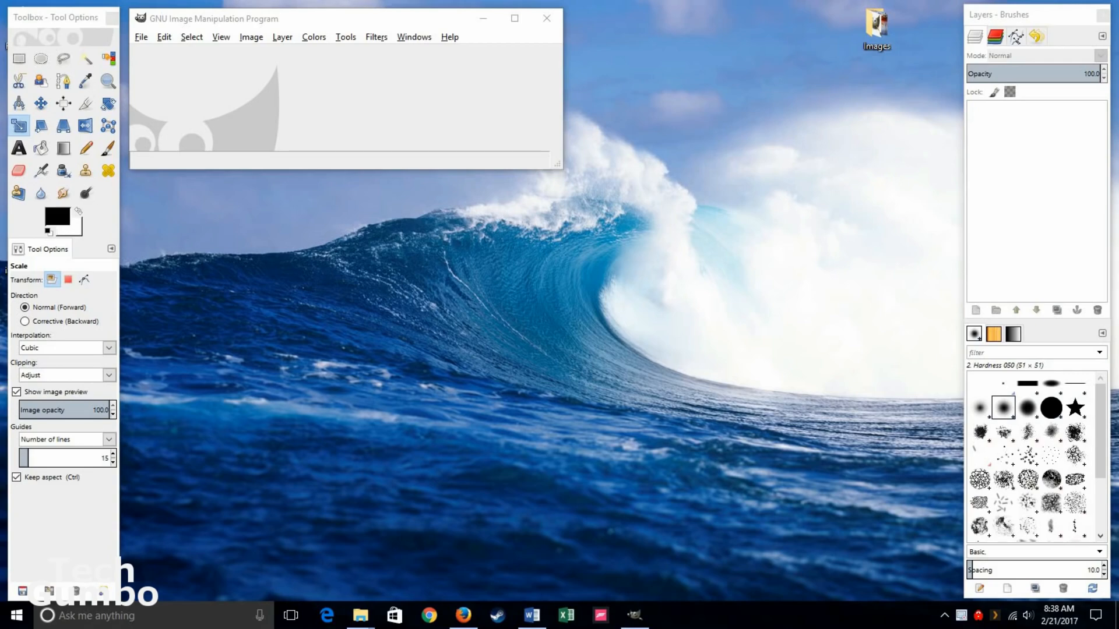
- Create a new 1600 × 900 px image filled with the background color
left_click(140, 37)
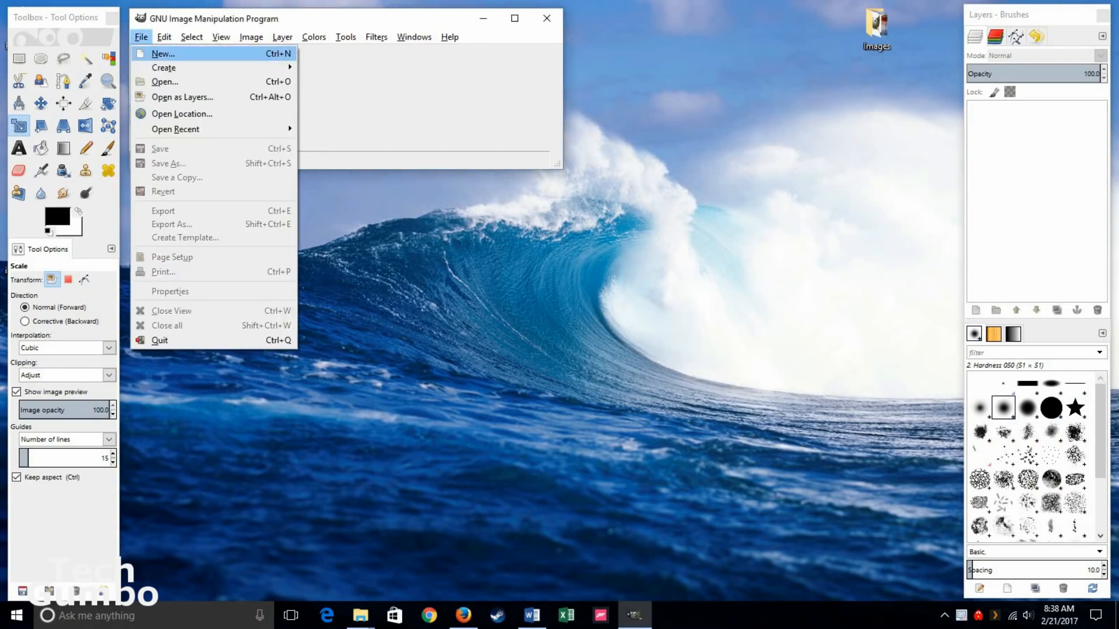
key("Return")
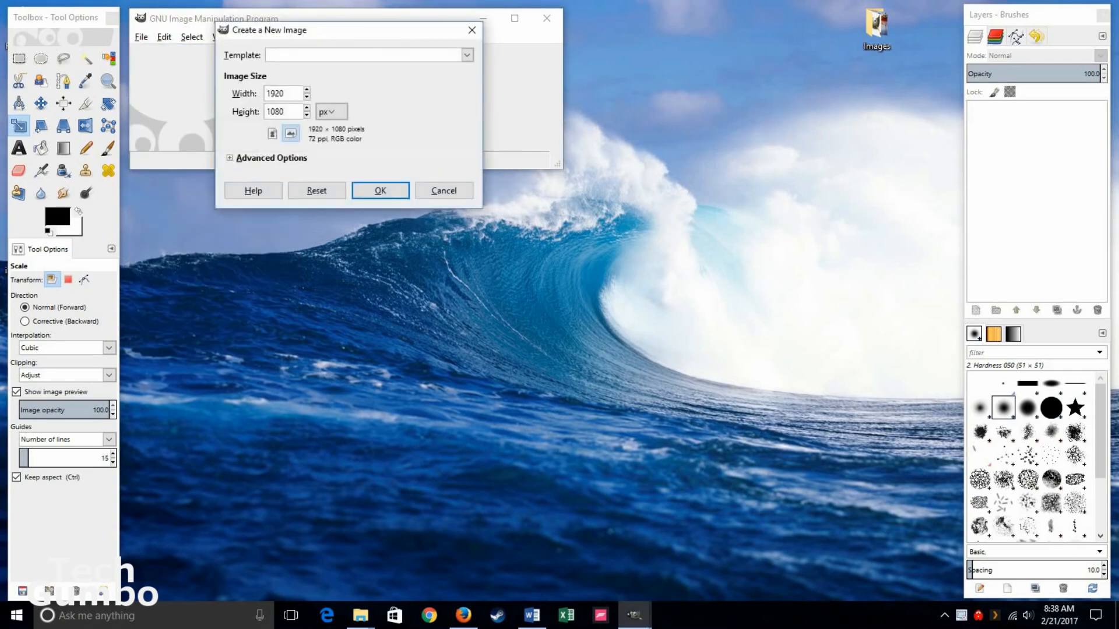
left_click(289, 94)
left_click(227, 157)
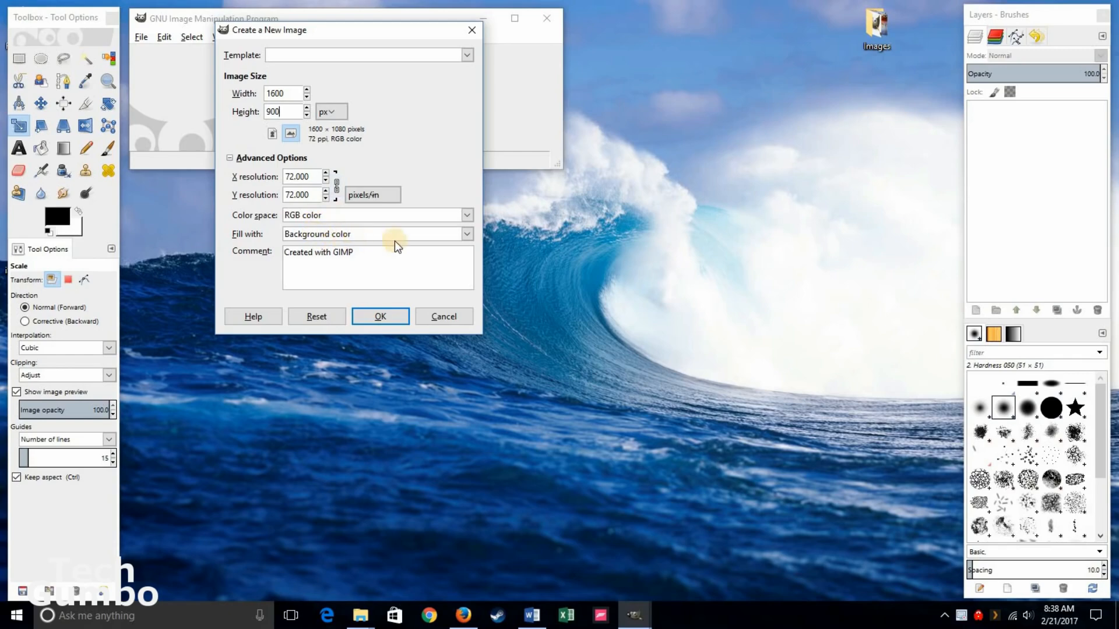
left_click(468, 234)
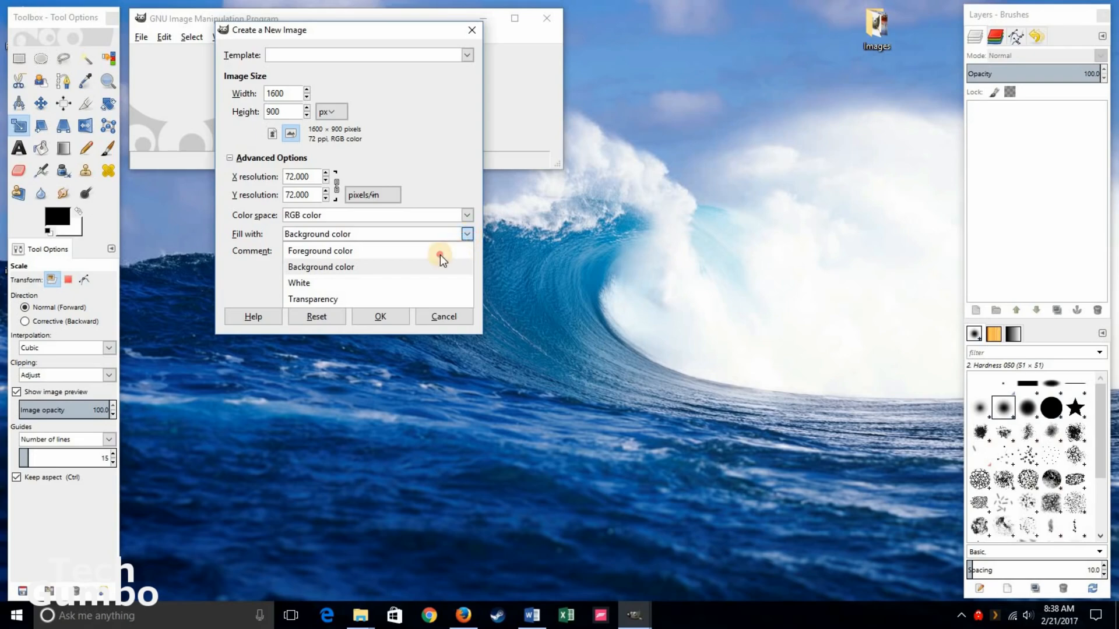
left_click(359, 269)
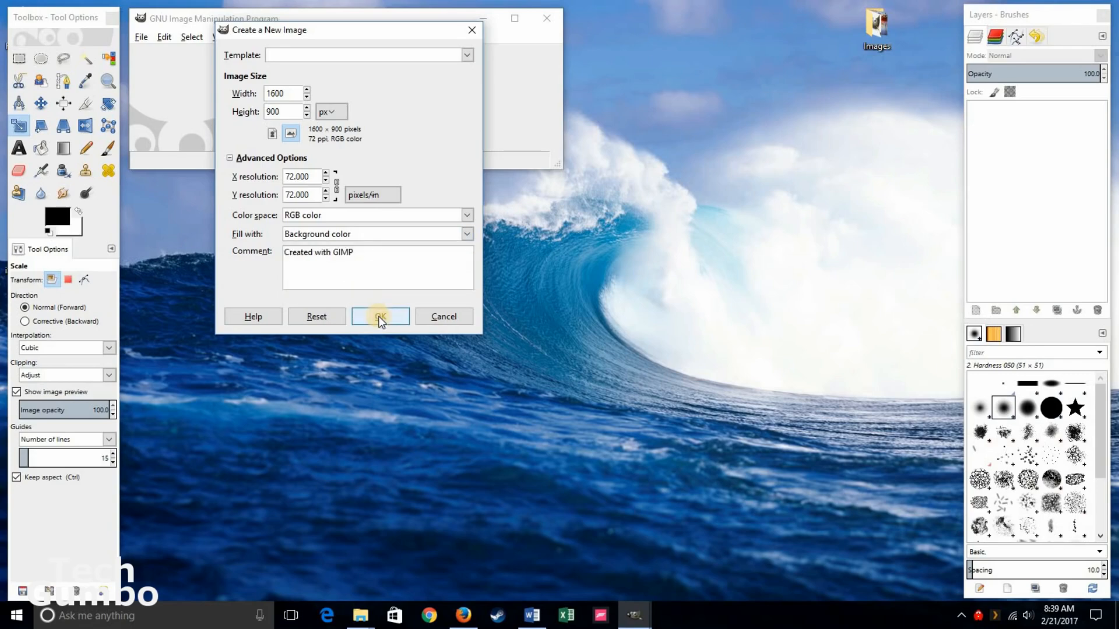
left_click(380, 316)
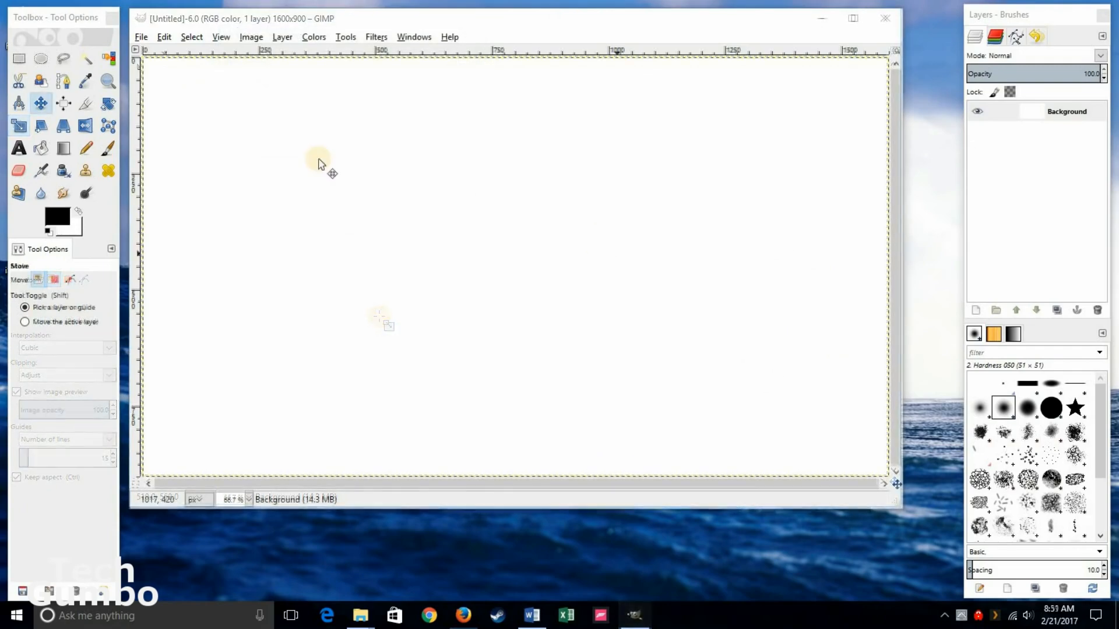
- Set the foreground color to grey 888888 and bucket-fill the blank background layer with it
left_click(40, 148)
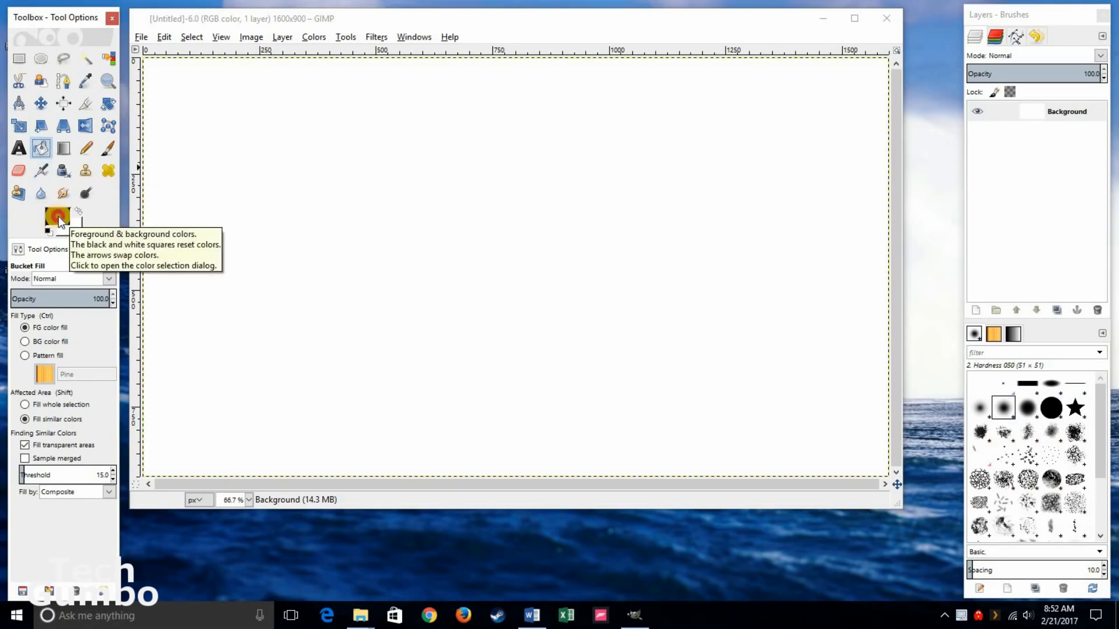
left_click(59, 215)
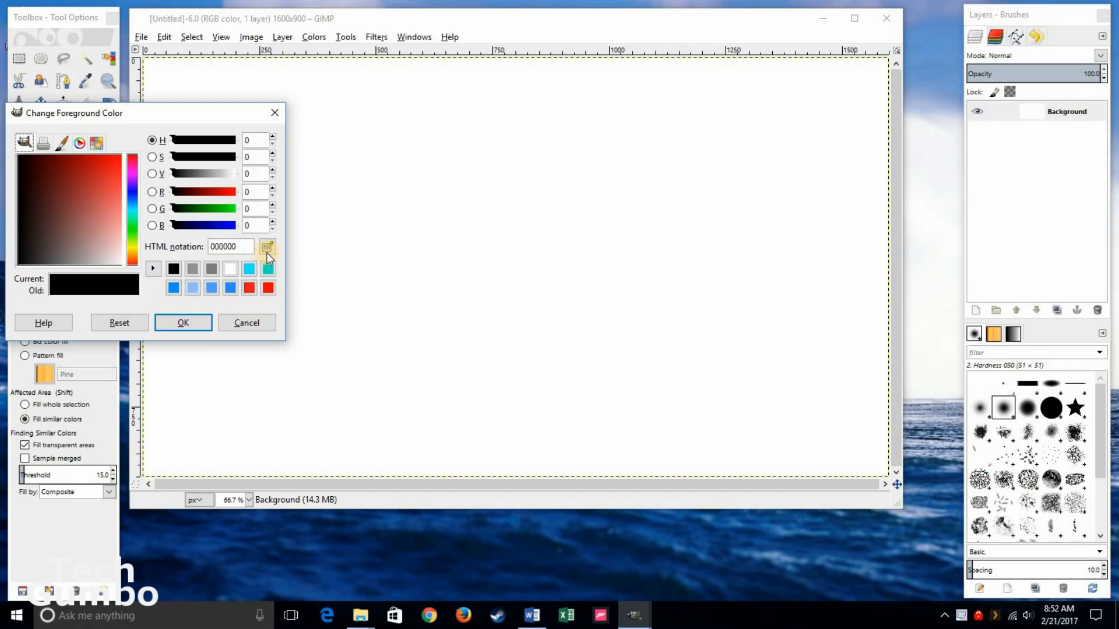
left_click(133, 190)
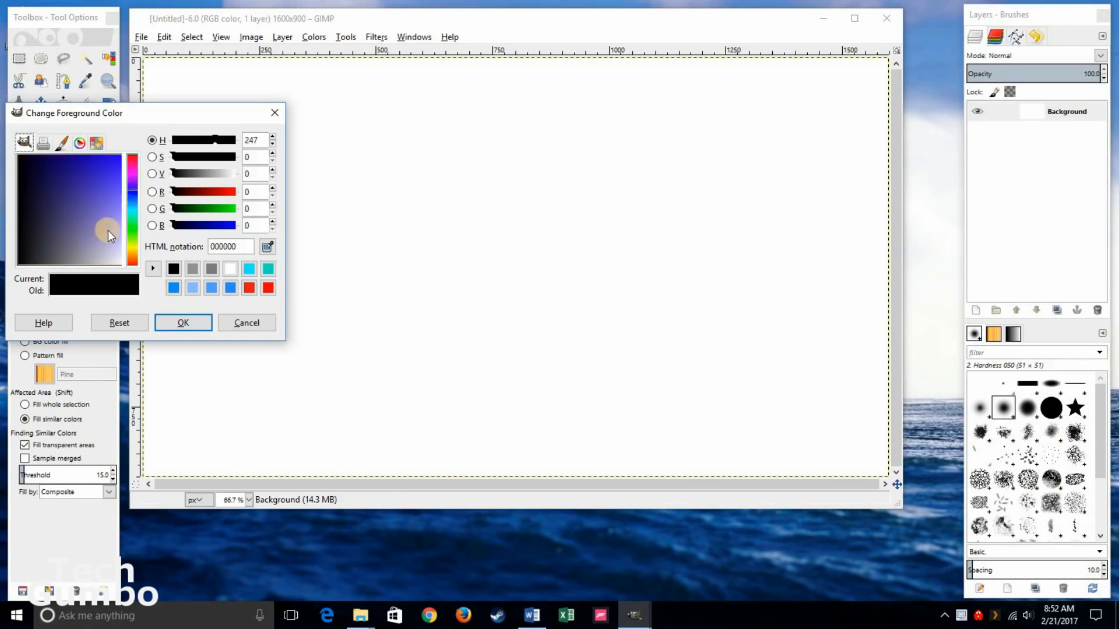
left_click_drag(101, 259, 72, 270)
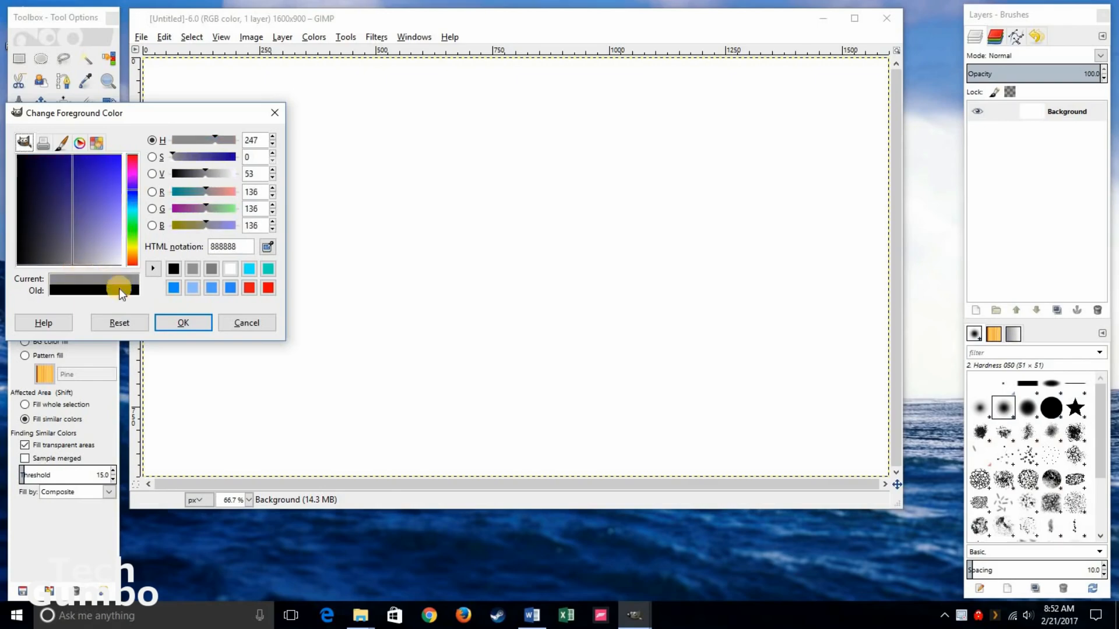
left_click(182, 324)
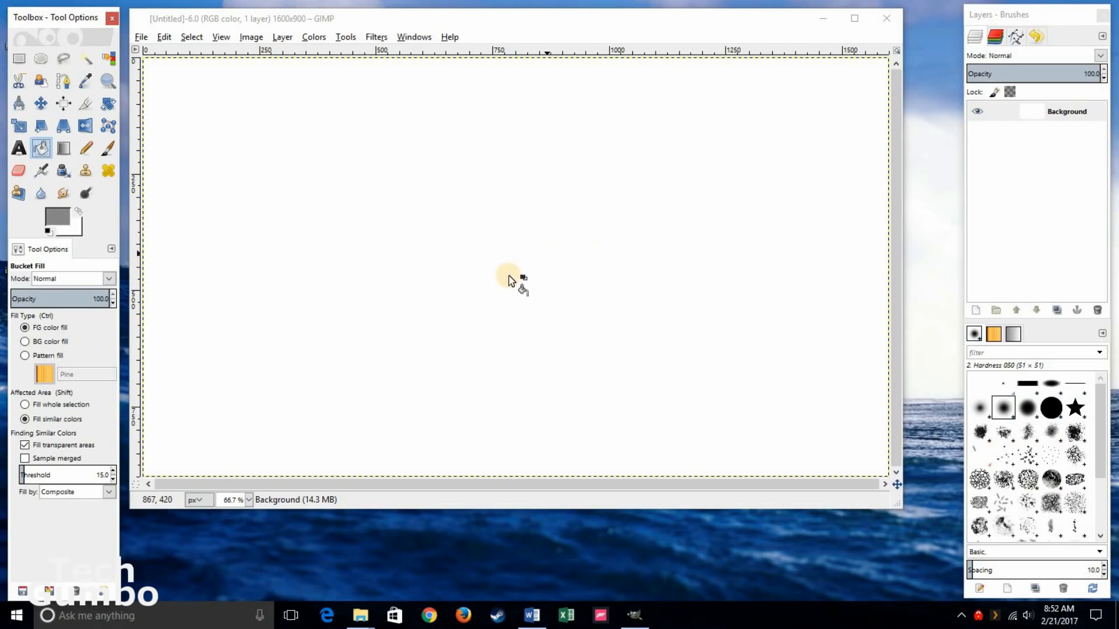
left_click(547, 336)
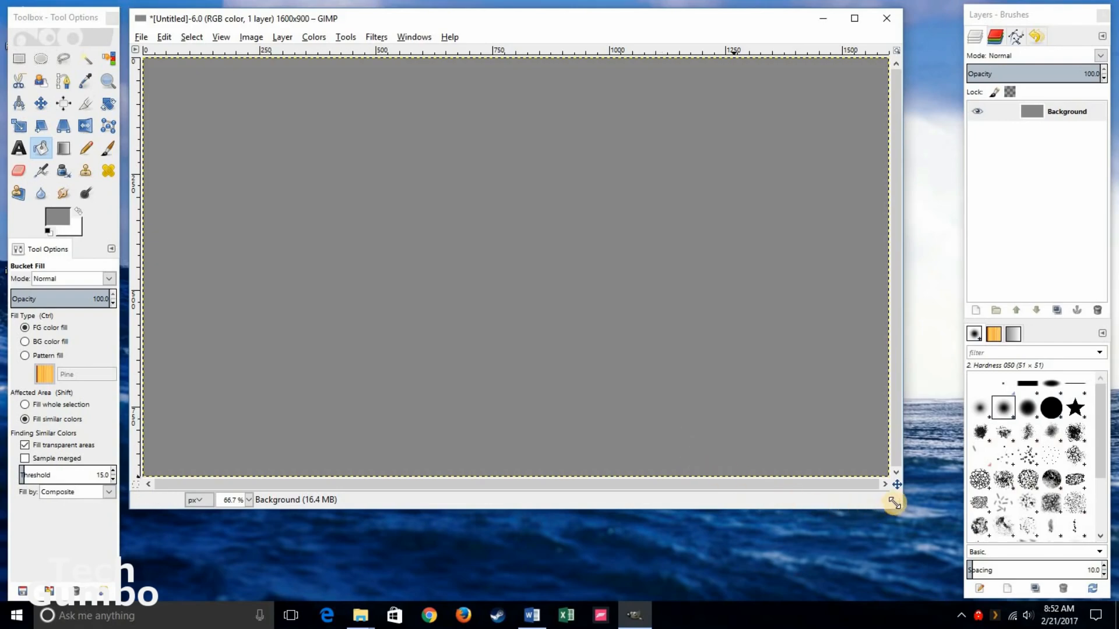
- Enlarge the image window slightly and add a new 1600 × 900 px layer with transparency fill
left_click_drag(901, 514, 925, 552)
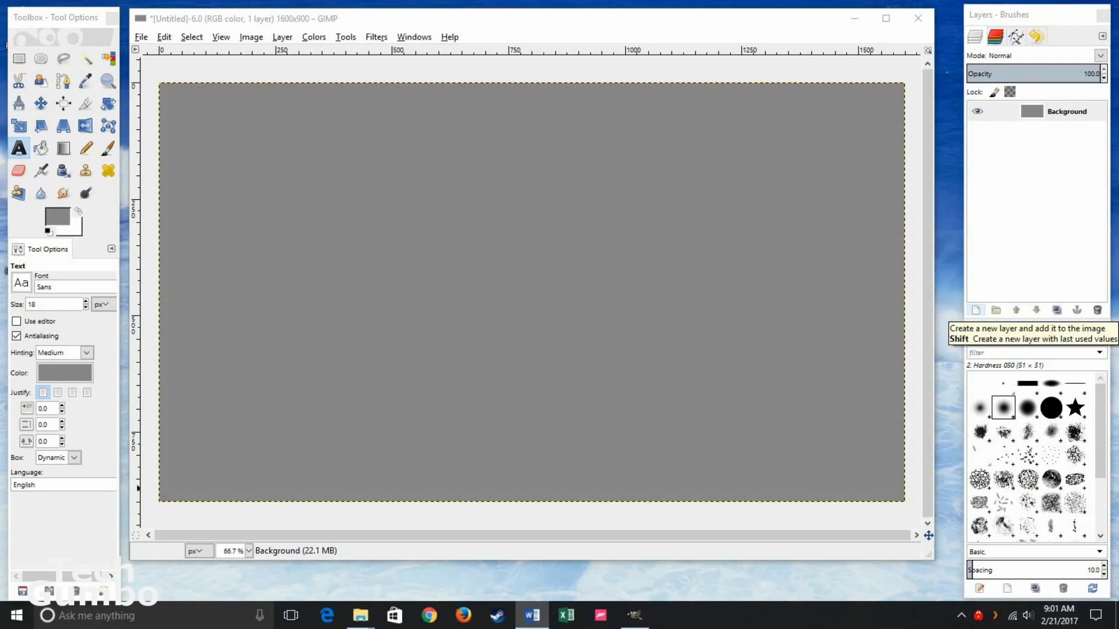
left_click(976, 310)
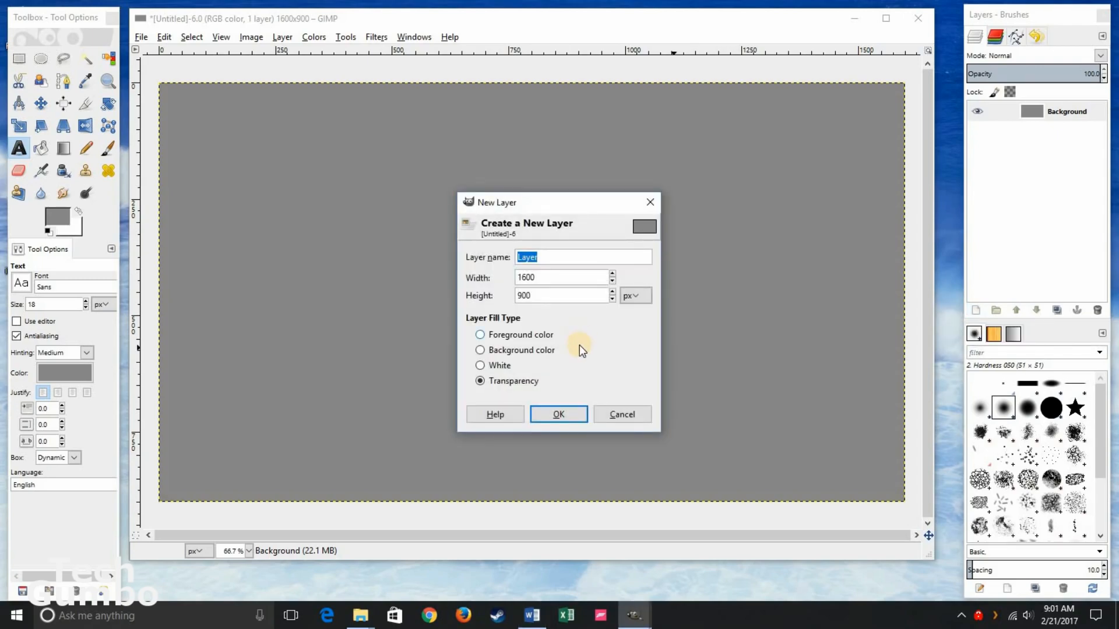
left_click(559, 415)
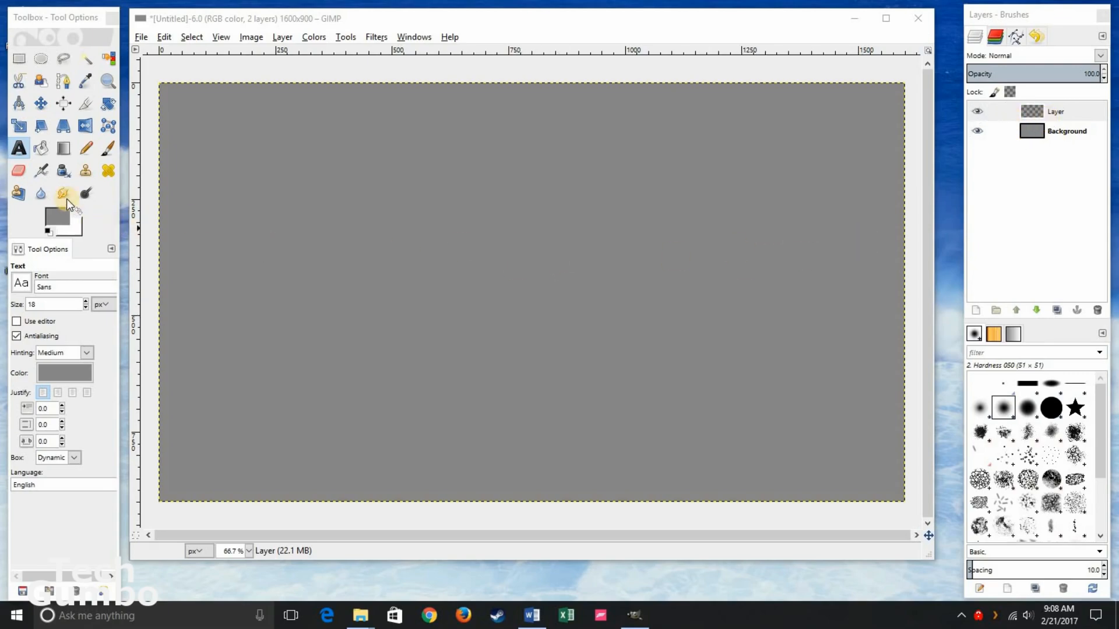
- Draw a text frame about 1180 × 294 px across the upper middle of the canvas and set the text color to white (ffffff)
left_click(19, 151)
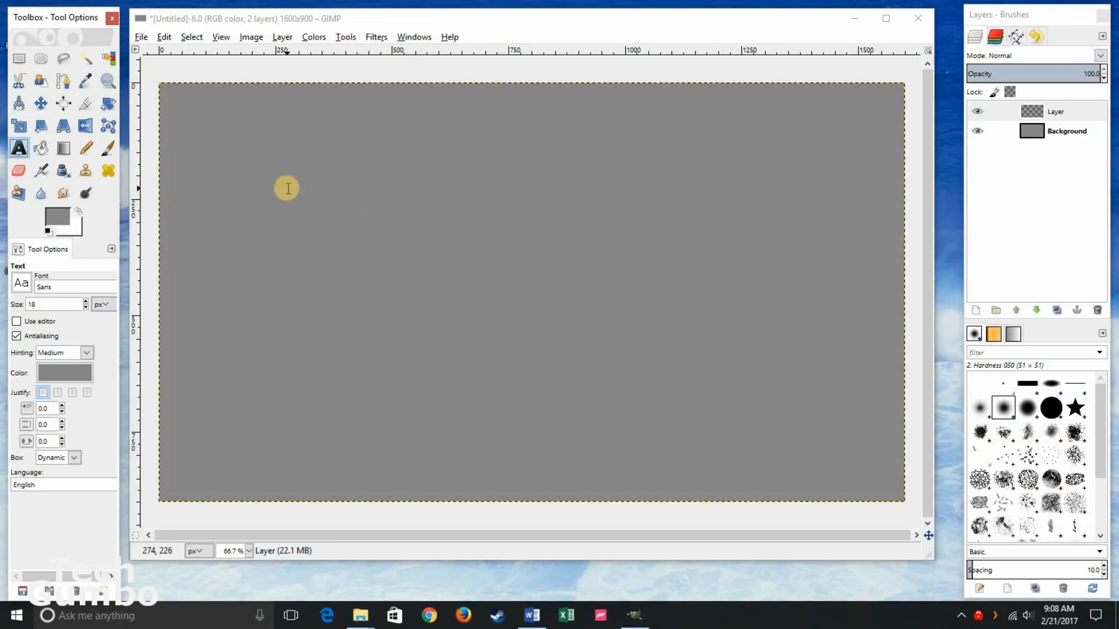
left_click_drag(288, 188, 837, 325)
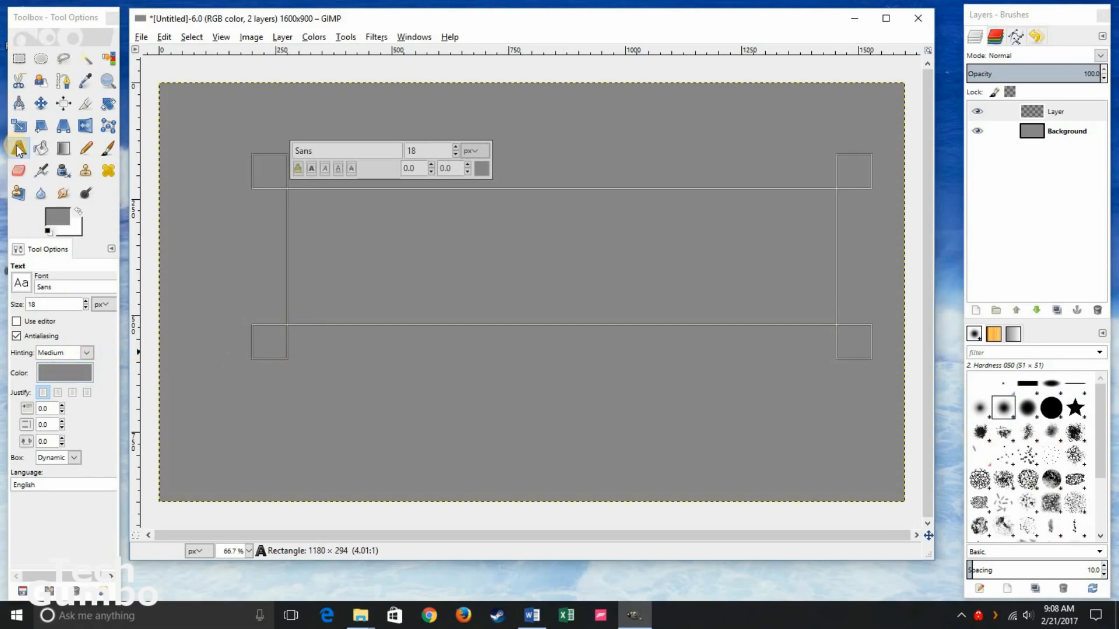
left_click(57, 372)
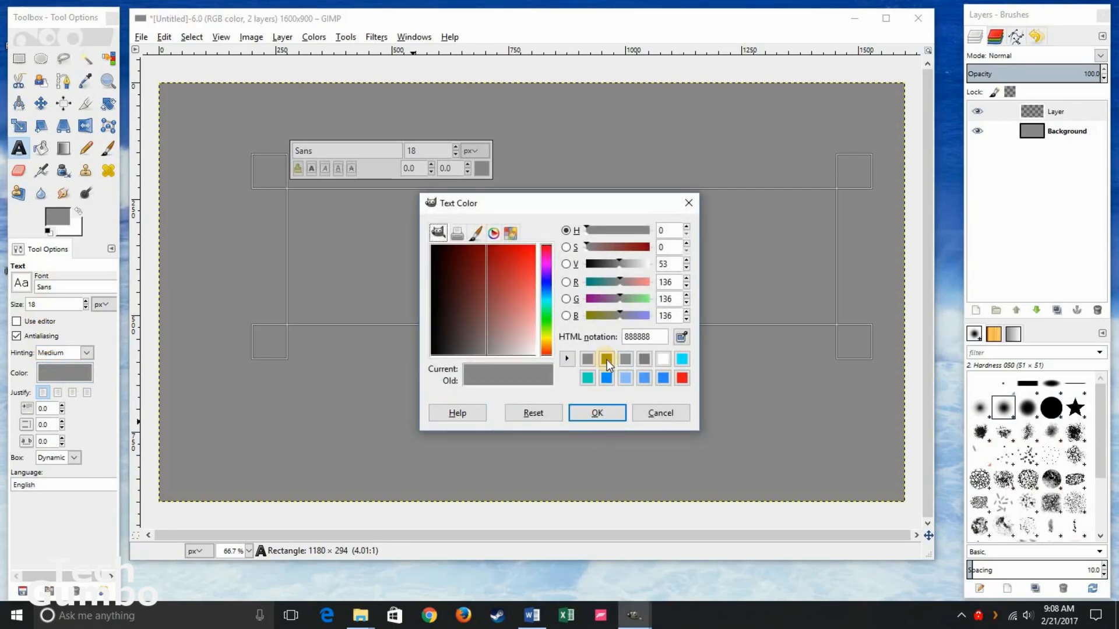
left_click(663, 359)
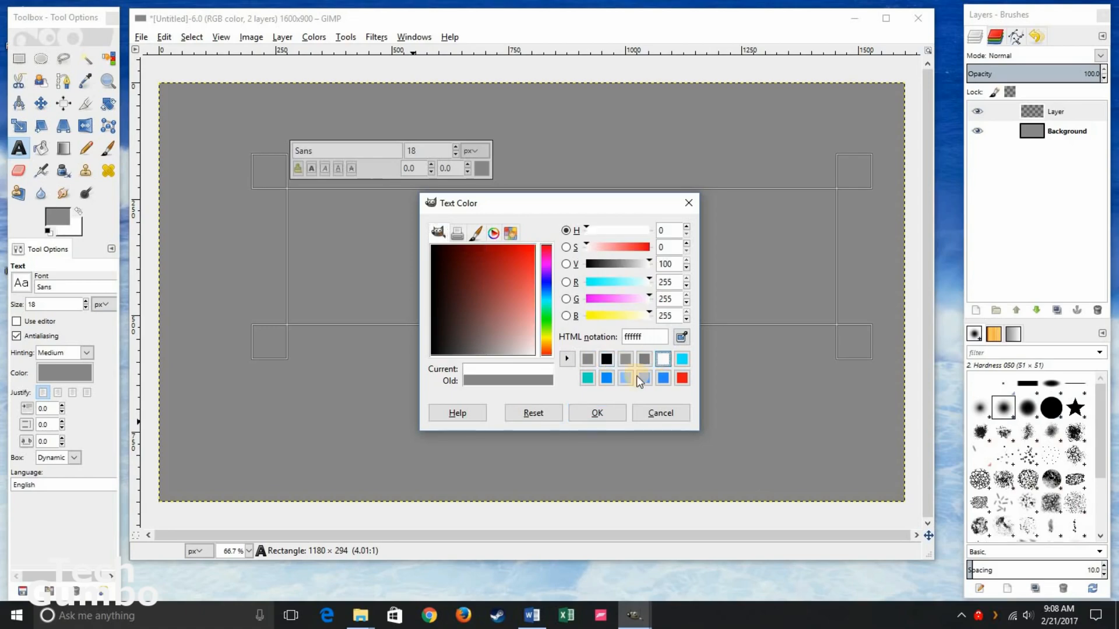
left_click(595, 415)
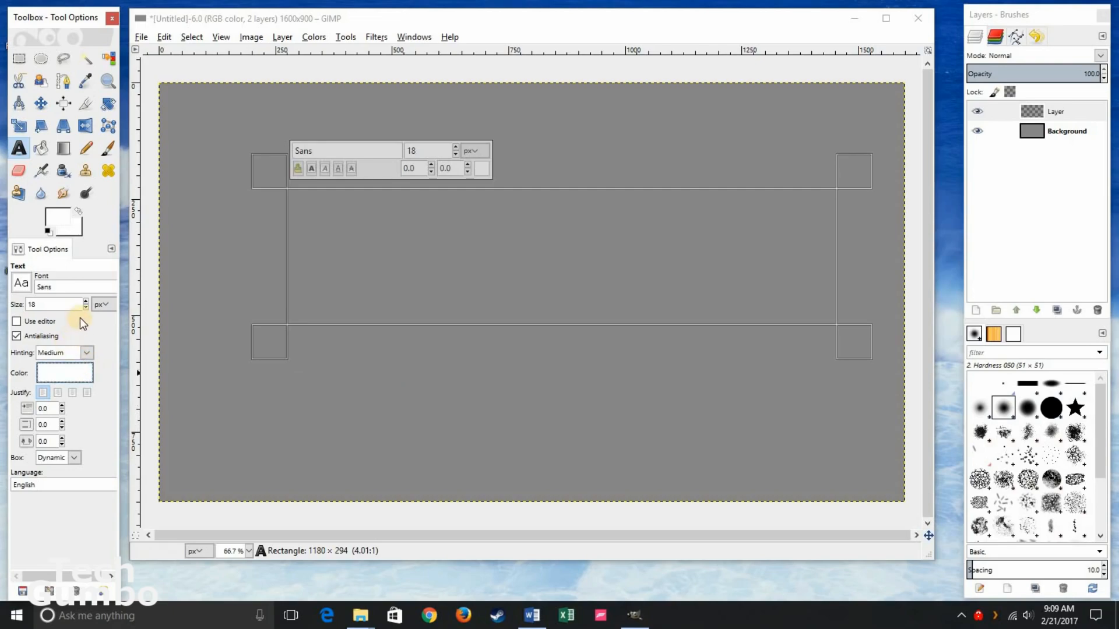
- Set the text size to 150 px and enter "Hello" in the text frame
left_click(86, 300)
left_click(86, 303)
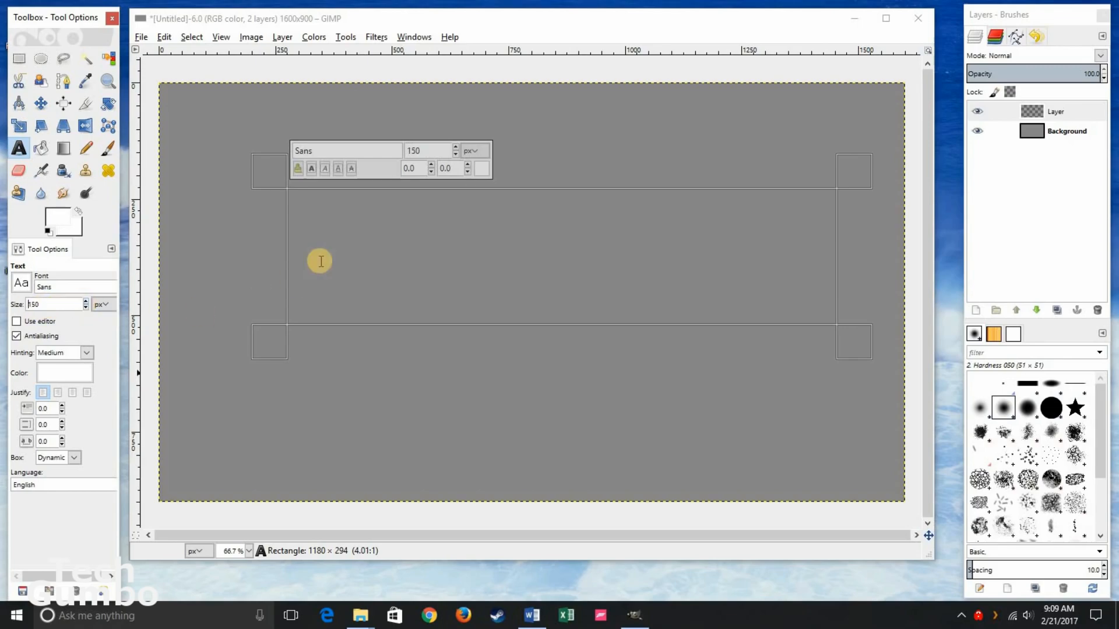
left_click(323, 227)
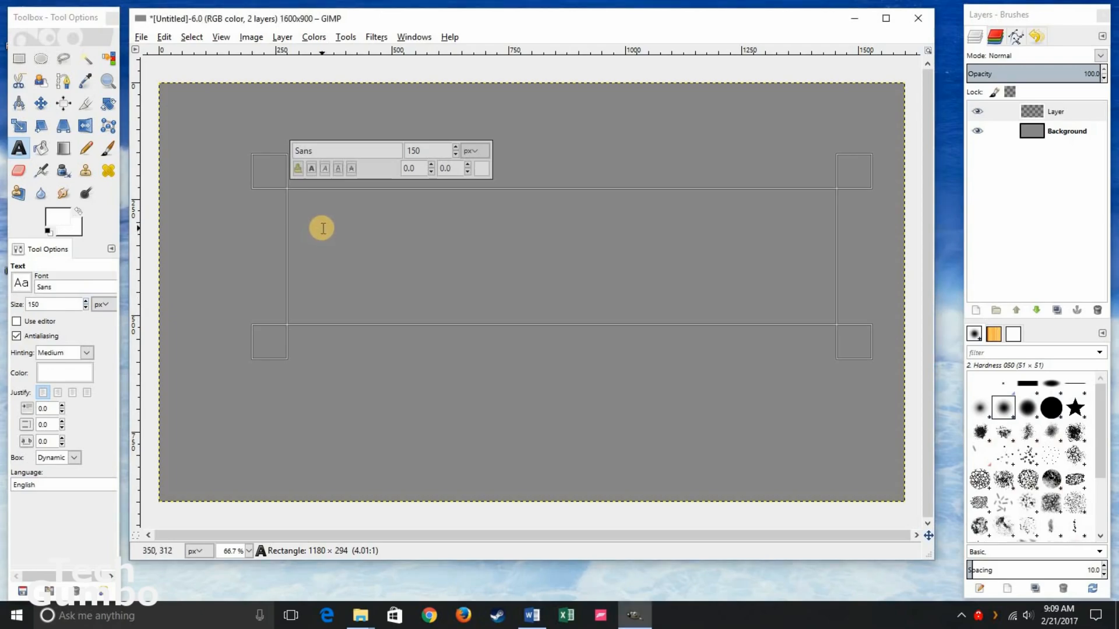
type("H")
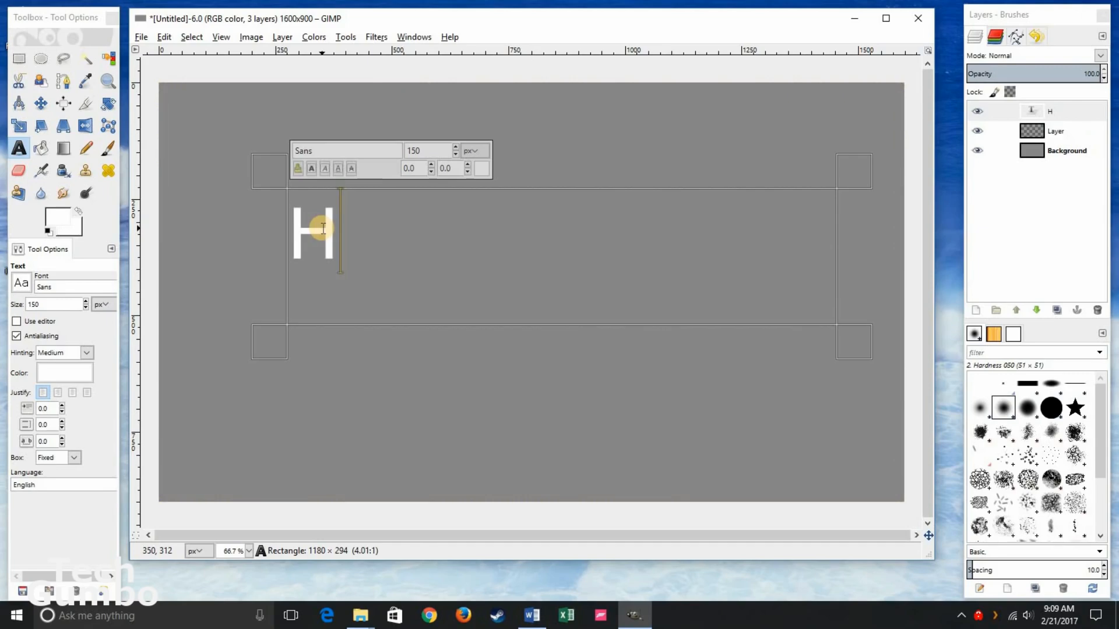
type("ello")
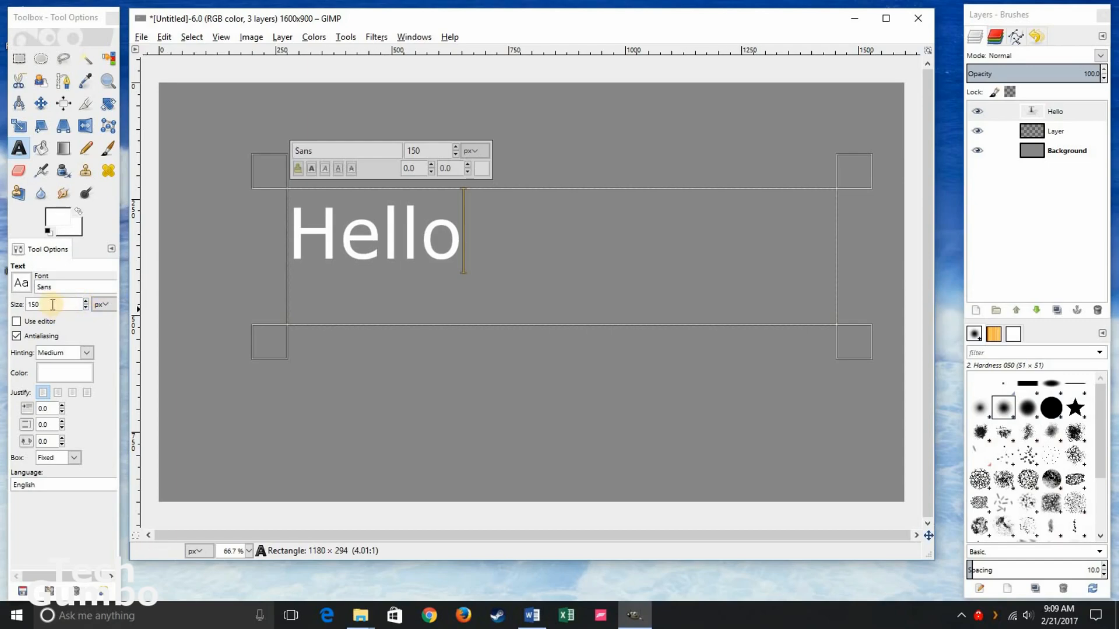
- Increase the Hello text size to 371 px and resize its frame to about 1128 × 423 px so the word fits
left_click_drag(85, 302, 85, 303)
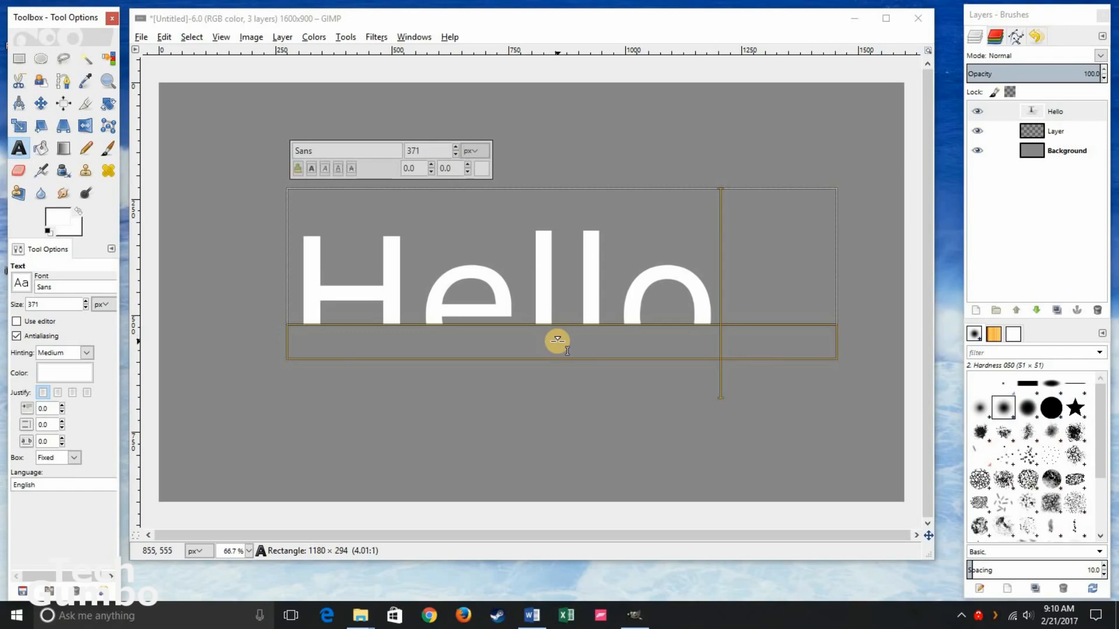
left_click_drag(557, 341, 557, 401)
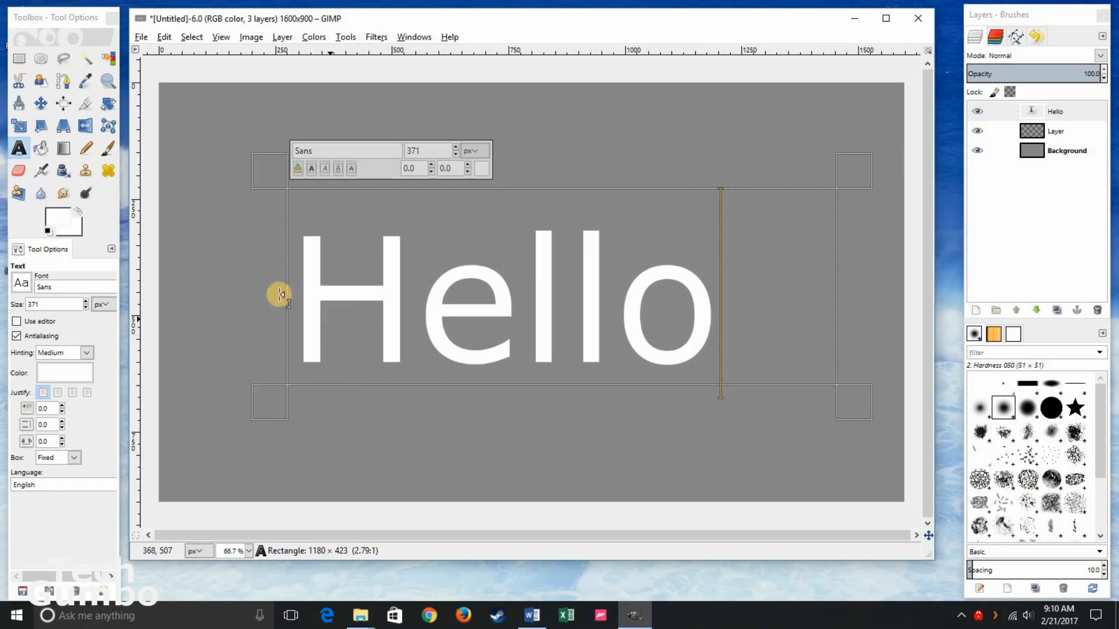
left_click_drag(274, 289, 297, 289)
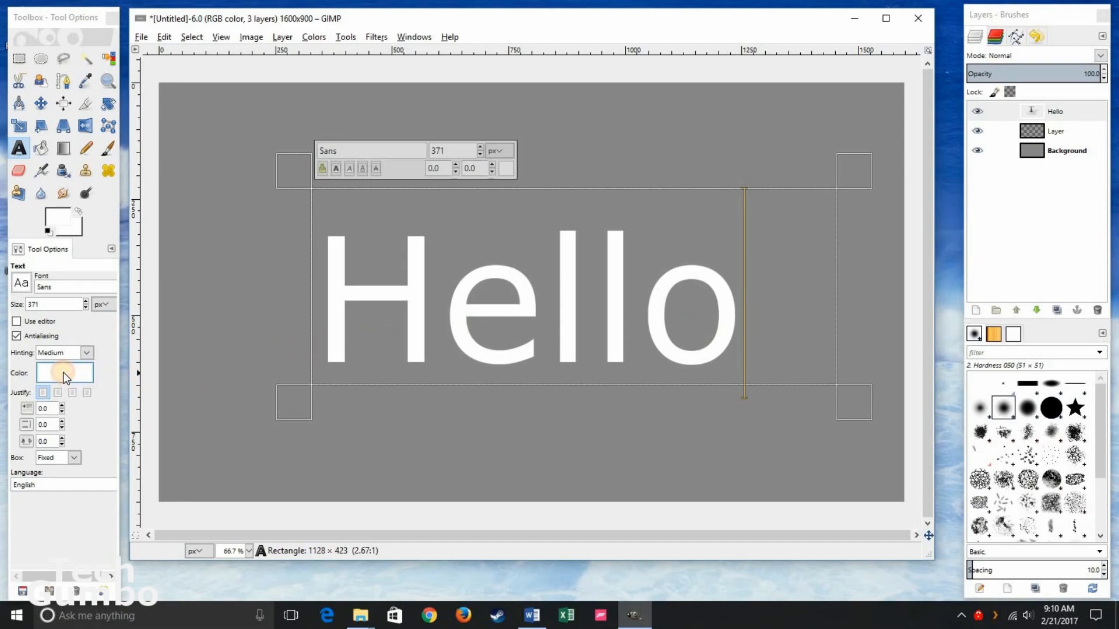
- Set the Hello text color to bright sky blue and make the Background layer active
left_click(63, 371)
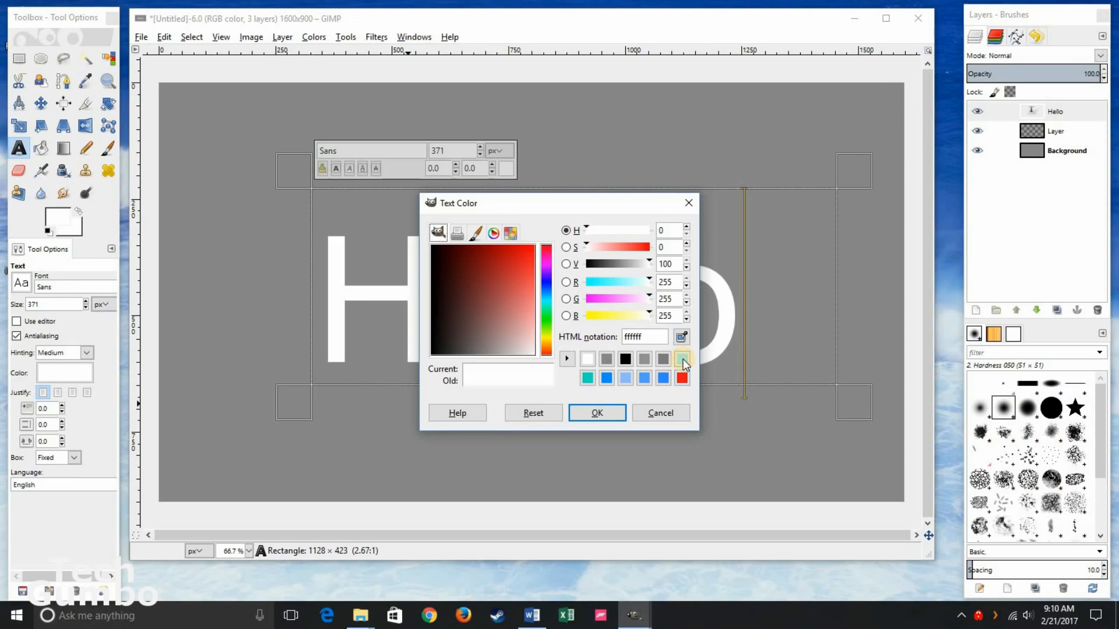
left_click(682, 358)
left_click(604, 408)
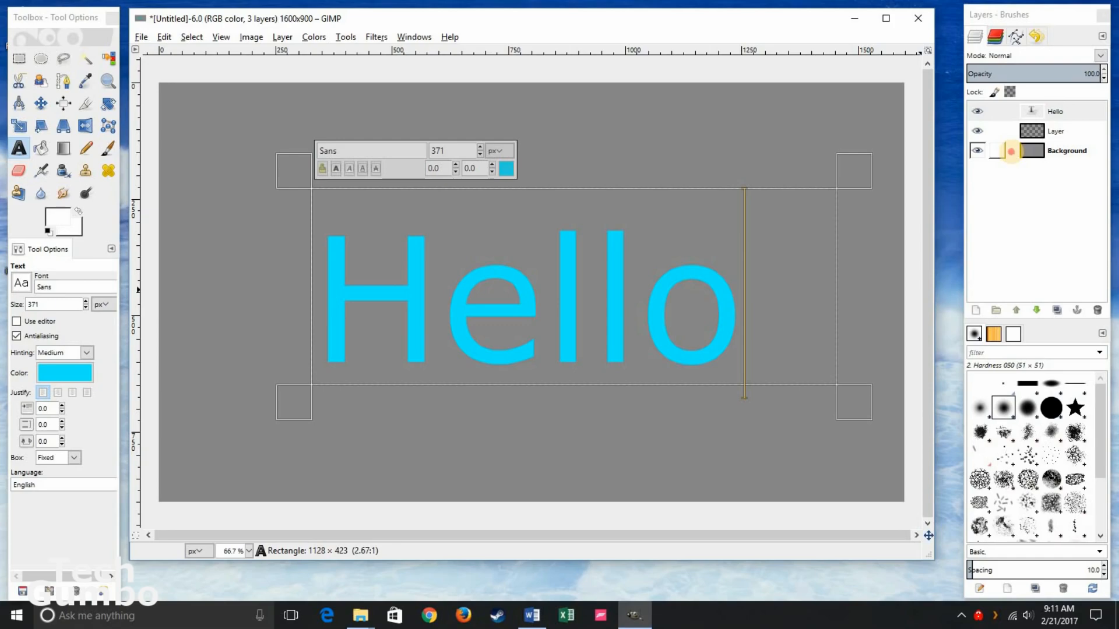
left_click(1014, 157)
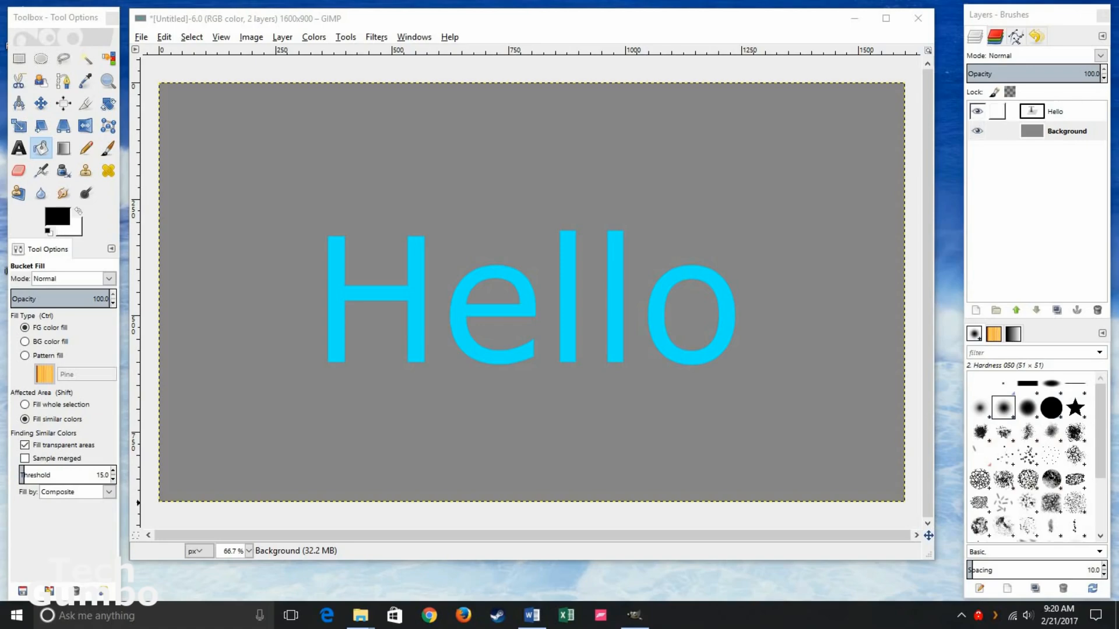
- Select the Hello layer and move the text to the upper-left corner of the canvas
left_click(1012, 111)
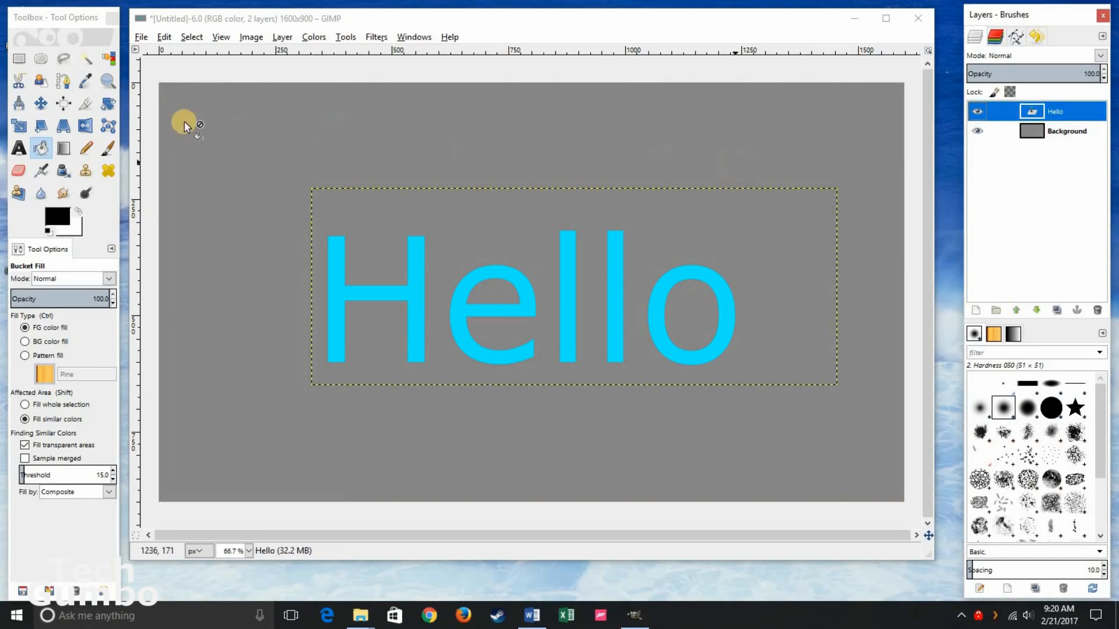
left_click(39, 100)
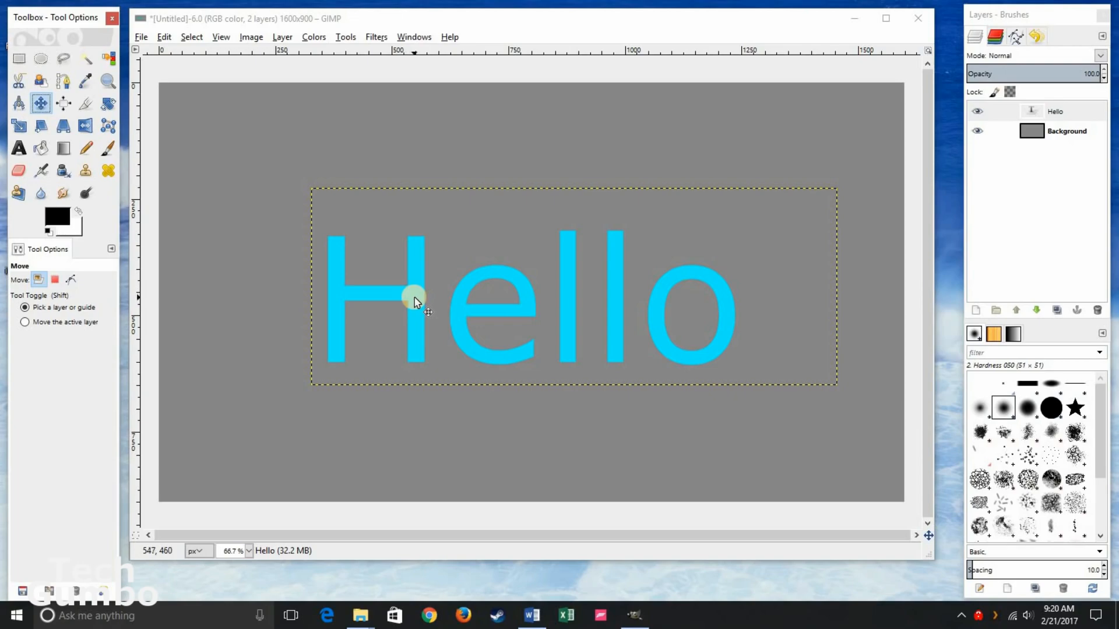
left_click_drag(414, 298, 275, 190)
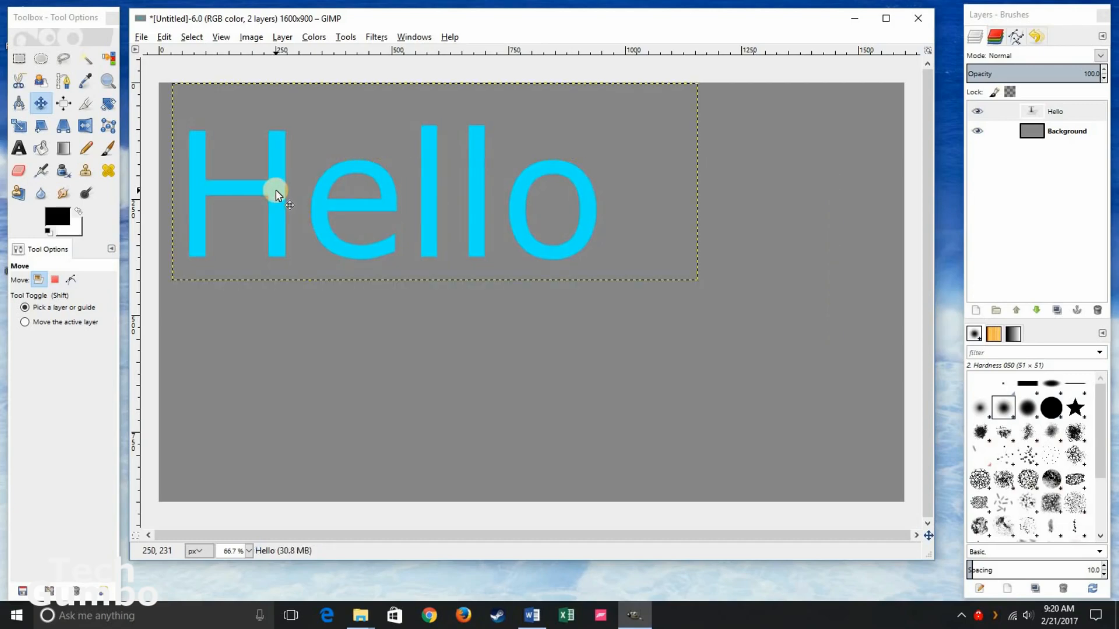
- Make the Background layer active again and undo the last move of the Hello text layer
left_click(1013, 132)
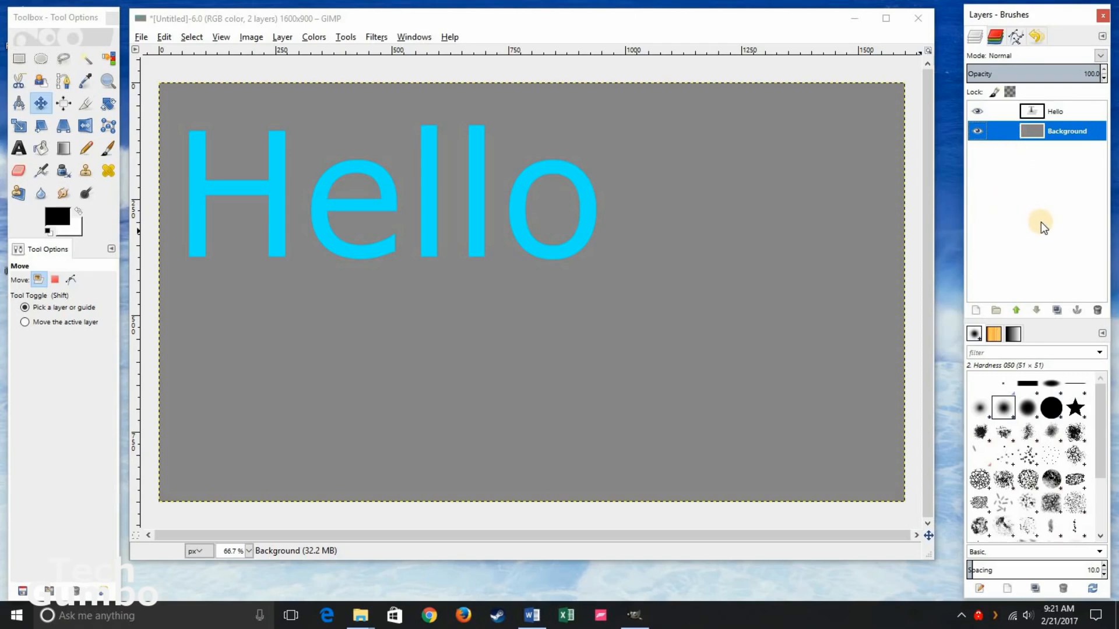
left_click(163, 36)
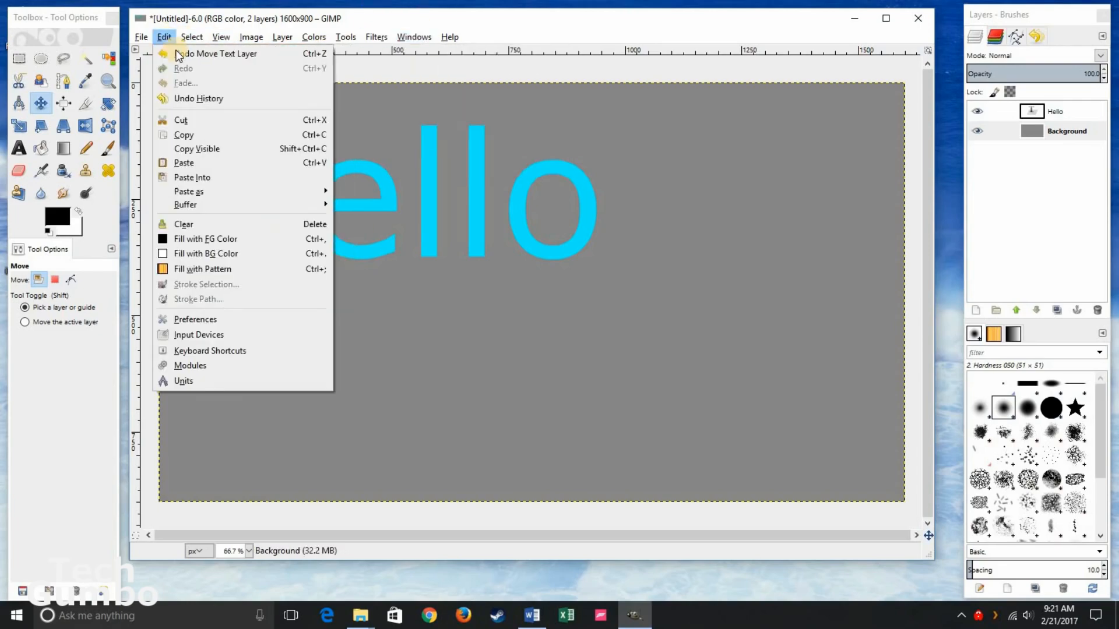
left_click(177, 53)
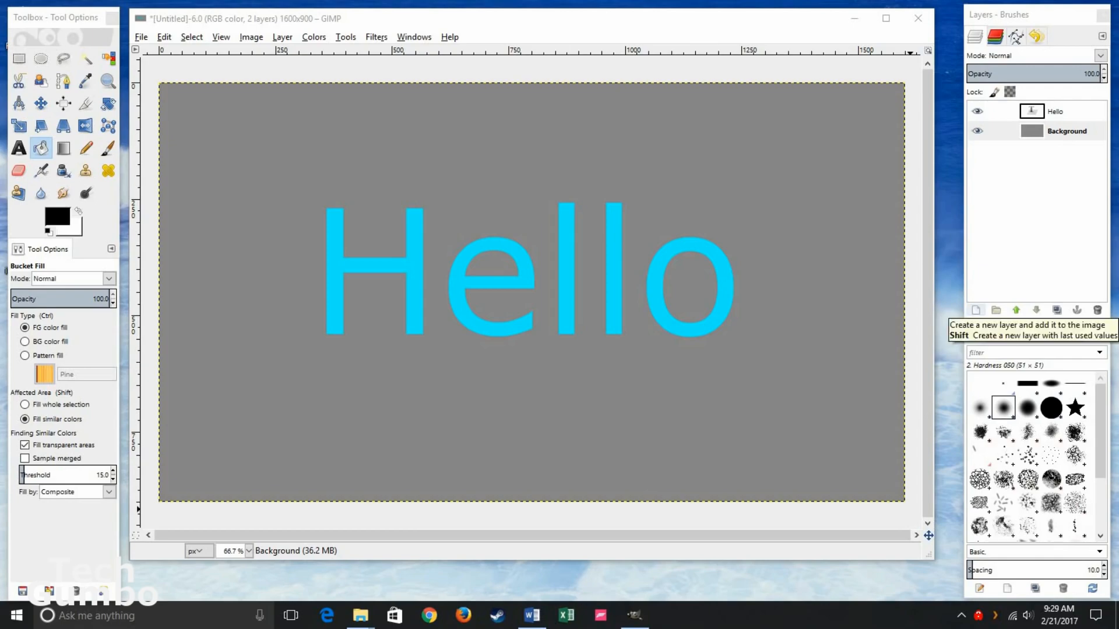
- Add a 1600 × 900 px layer with transparency fill and draw an elliptical selection about 1054 × 574 px around the Hello text
left_click(976, 310)
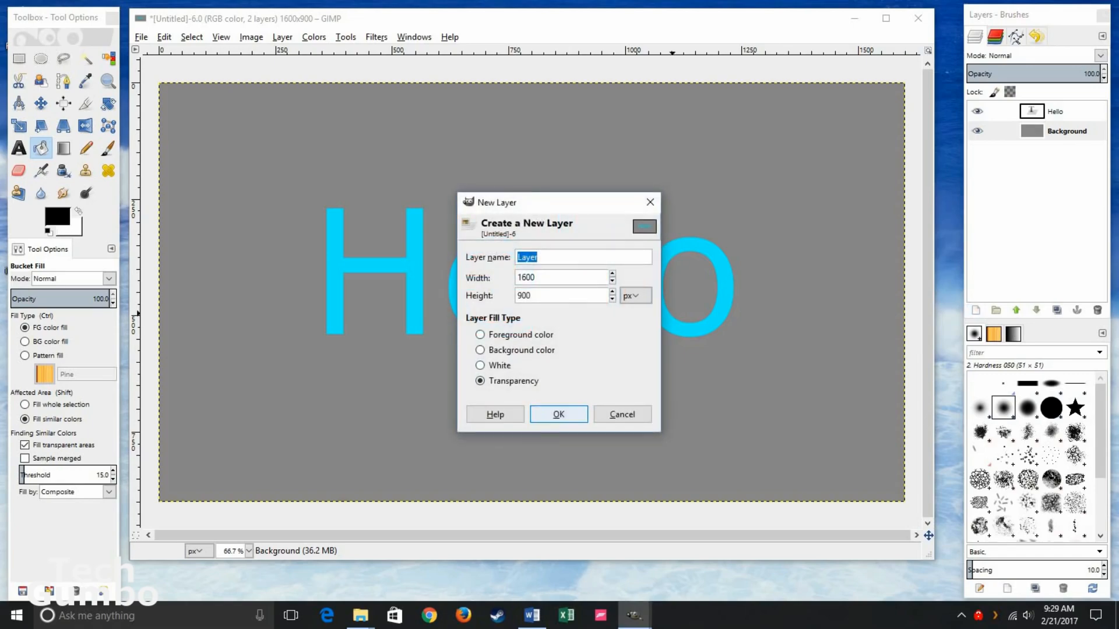
left_click(559, 414)
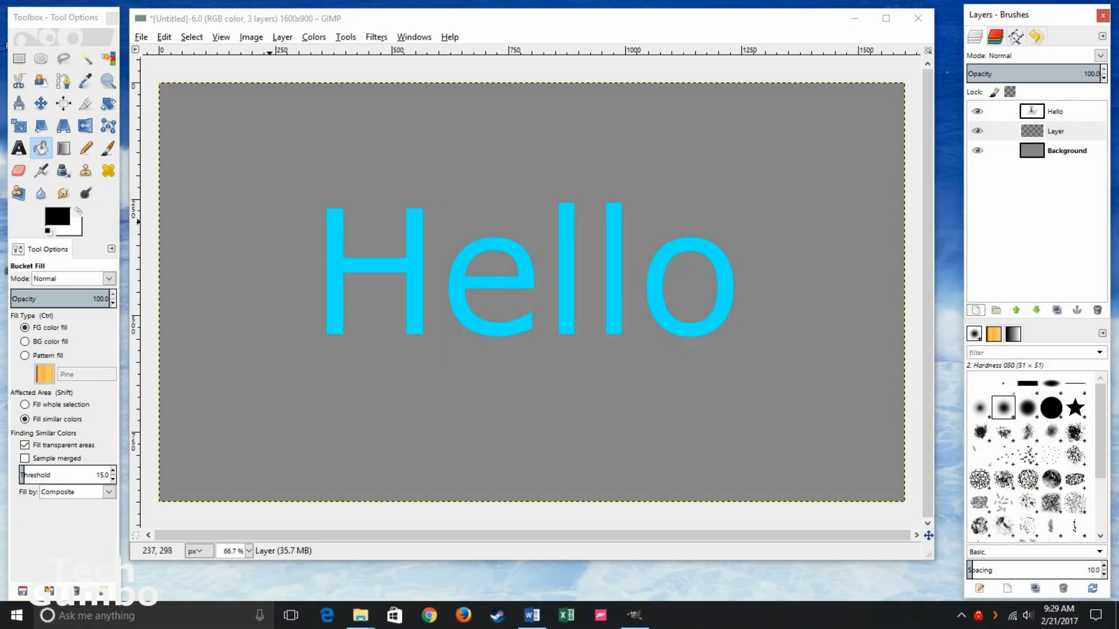
left_click(41, 58)
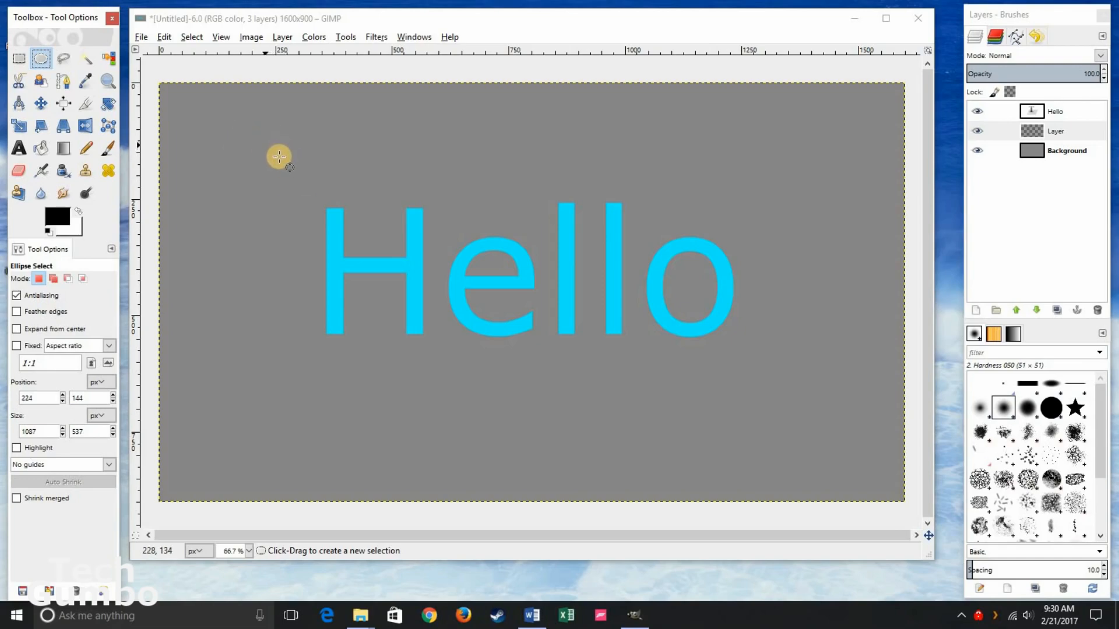
left_click_drag(277, 143, 344, 302)
left_click_drag(631, 402, 759, 403)
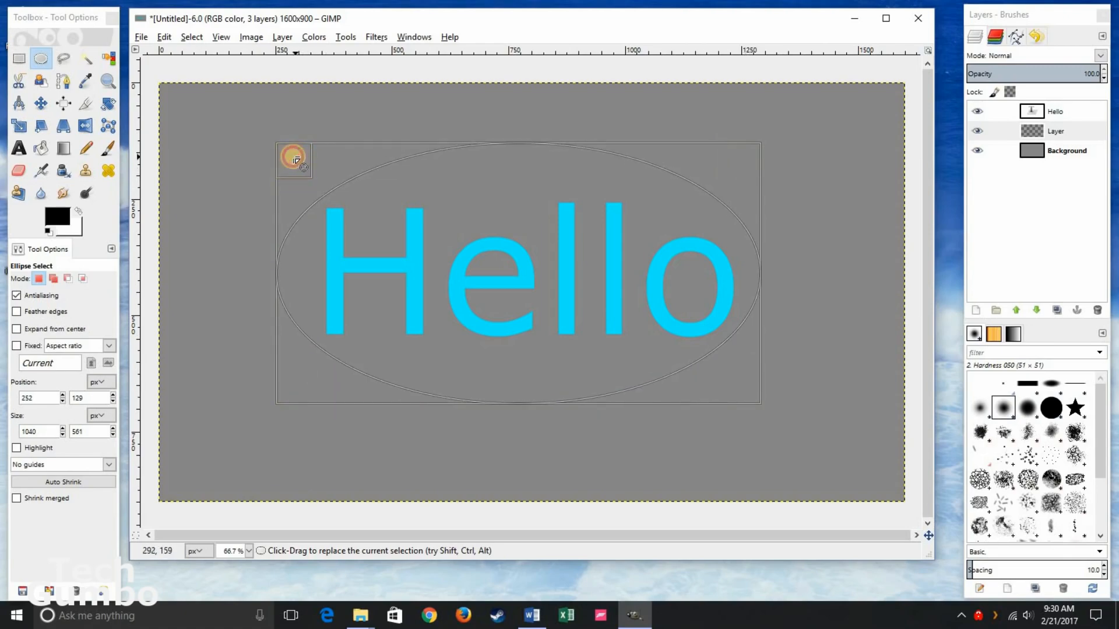
left_click_drag(295, 160, 286, 156)
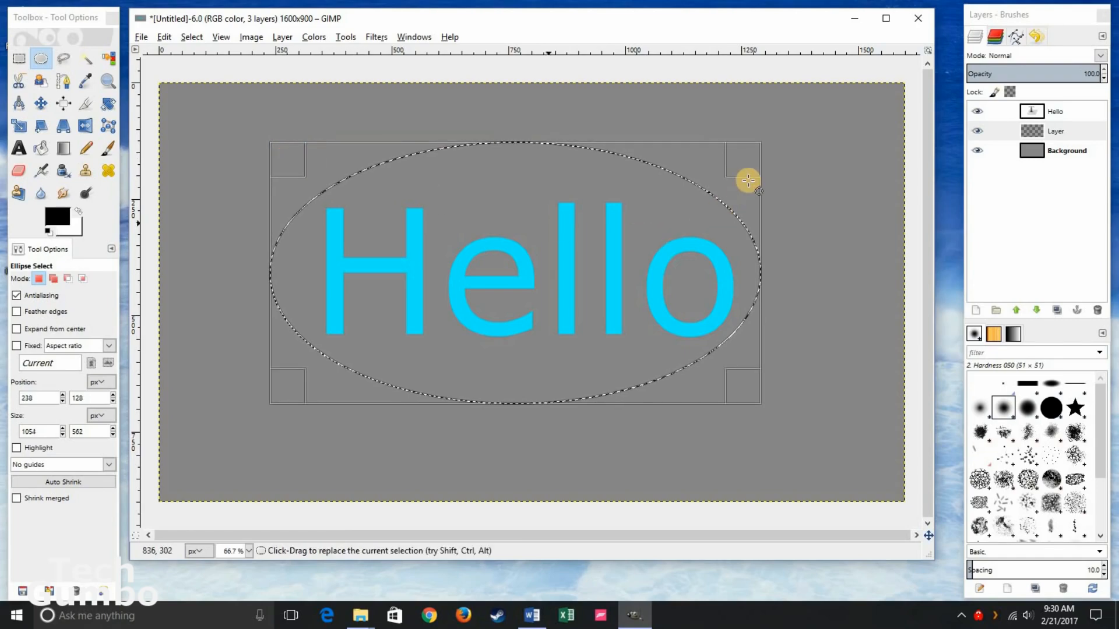
left_click_drag(744, 385, 752, 389)
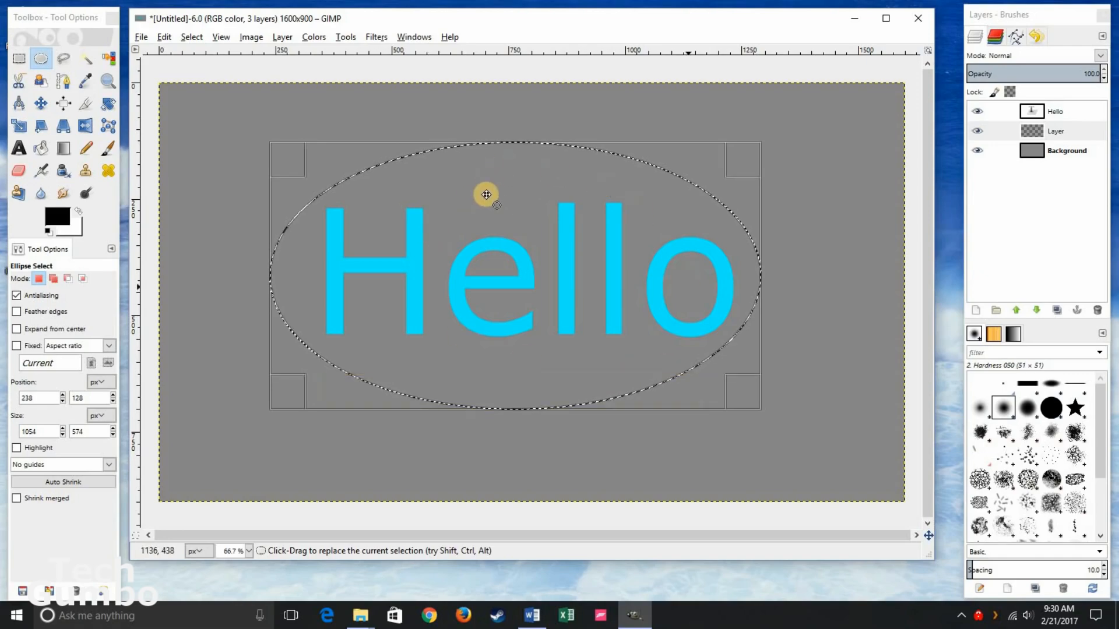
- Fill the elliptical selection on the new layer with black (000000) using Bucket Fill
left_click(44, 150)
left_click(43, 150)
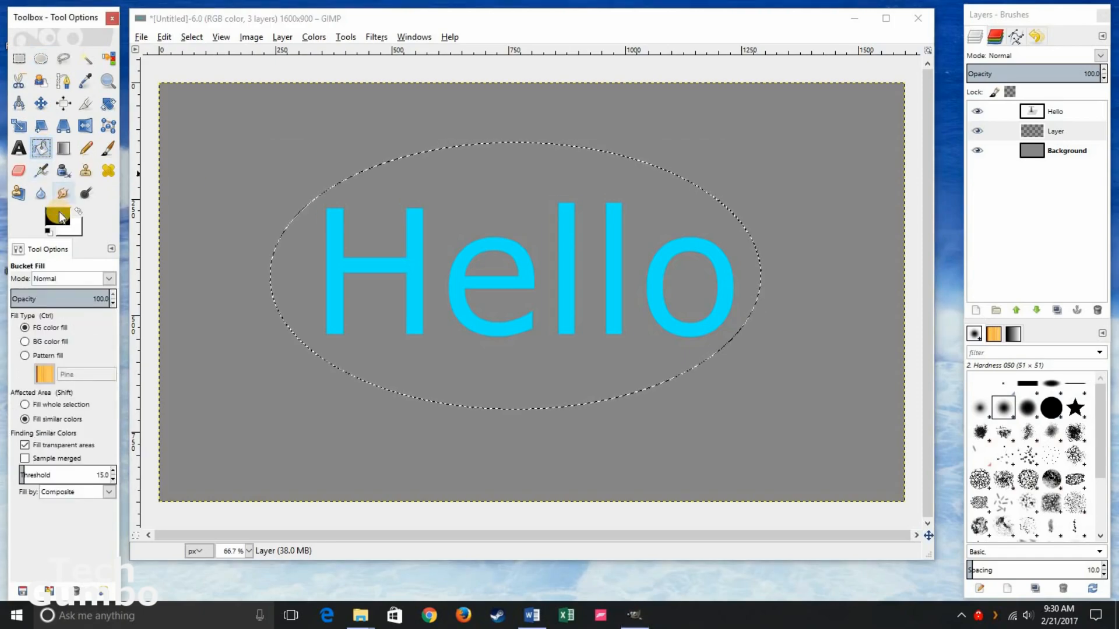
left_click(59, 215)
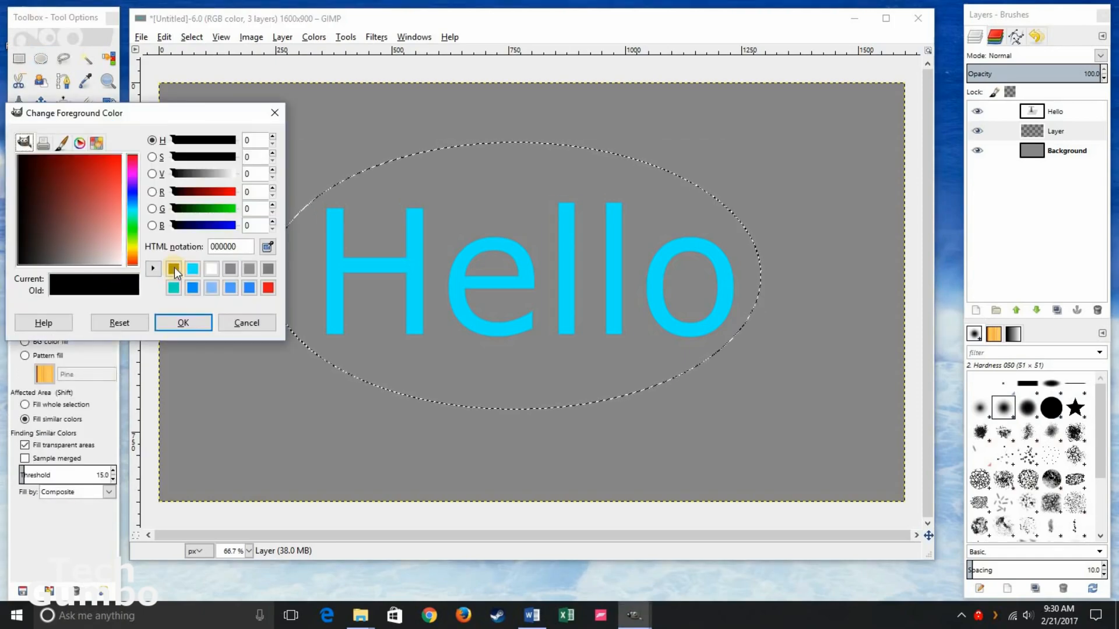
left_click(182, 322)
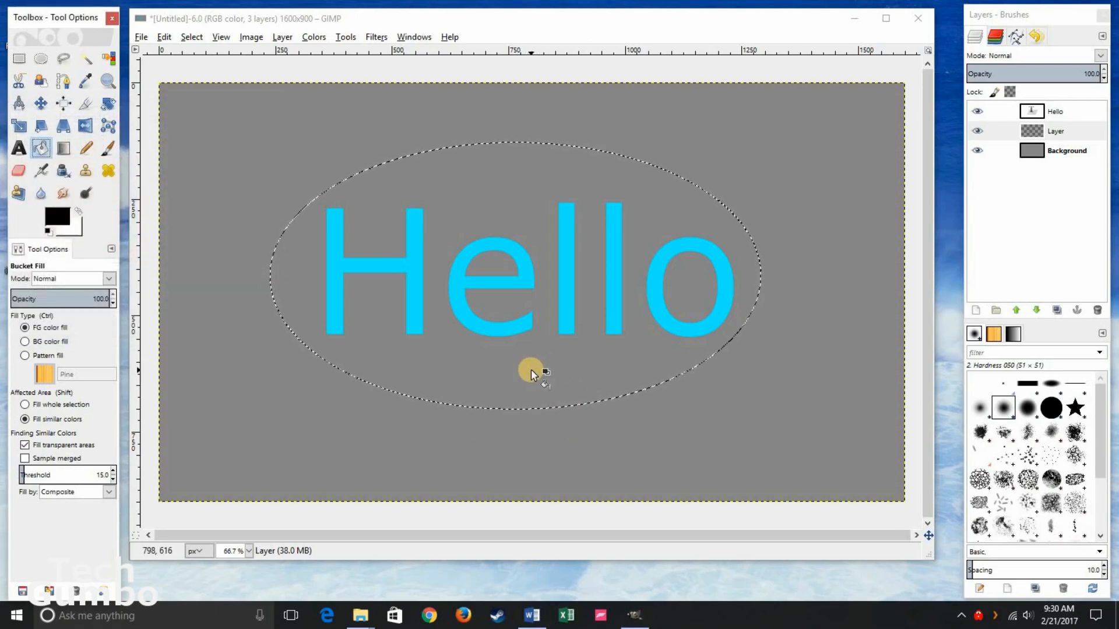
left_click(531, 371)
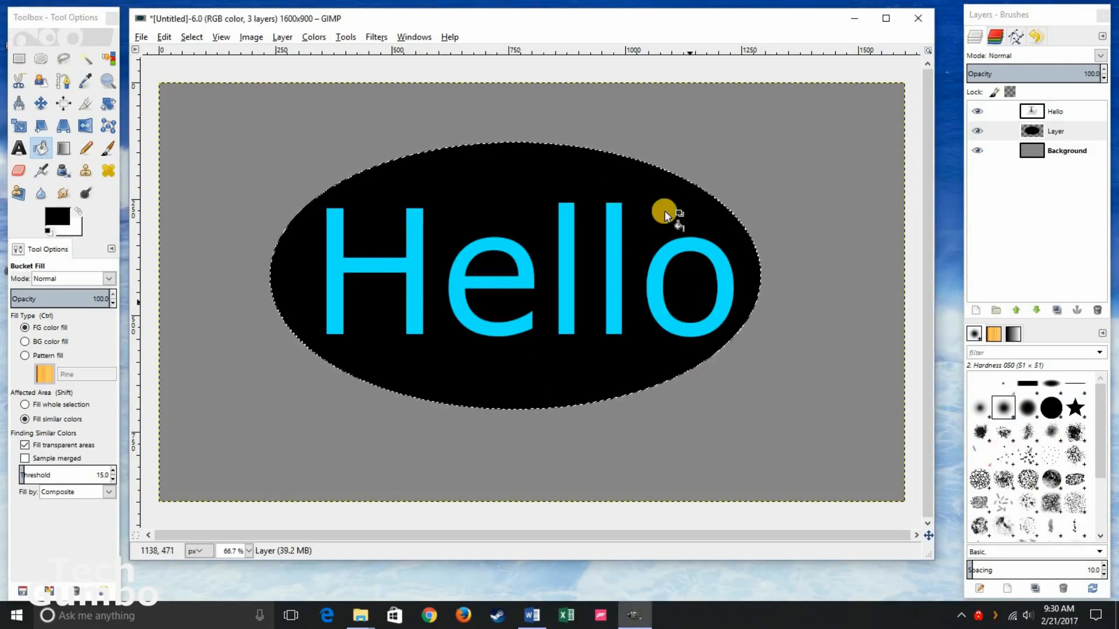
- Make the Background layer active and clear the elliptical selection
left_click(1017, 156)
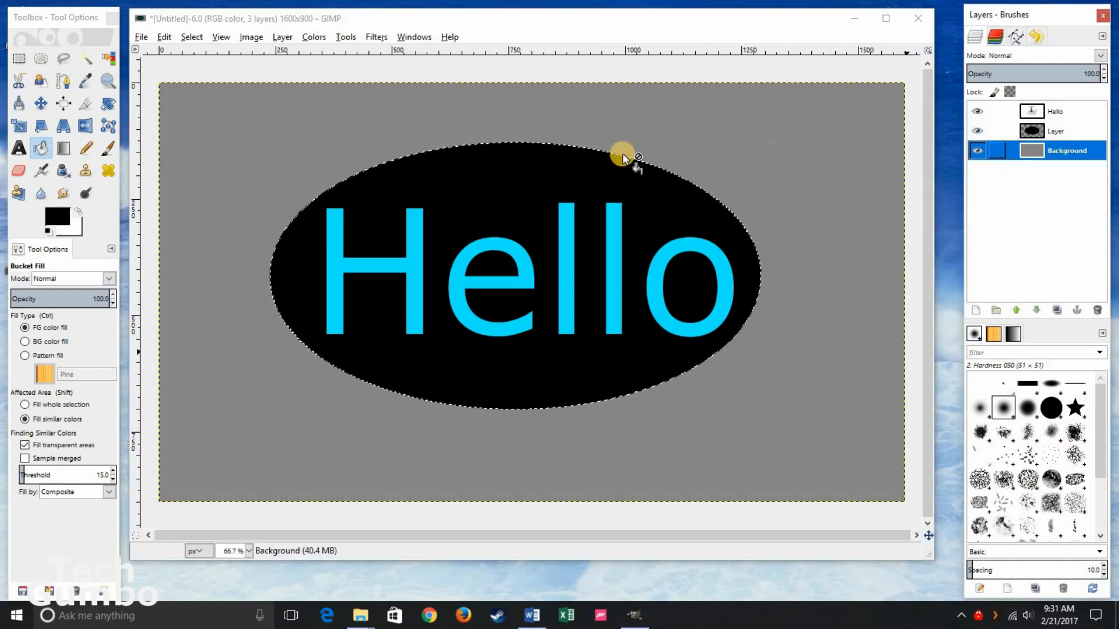
left_click(191, 37)
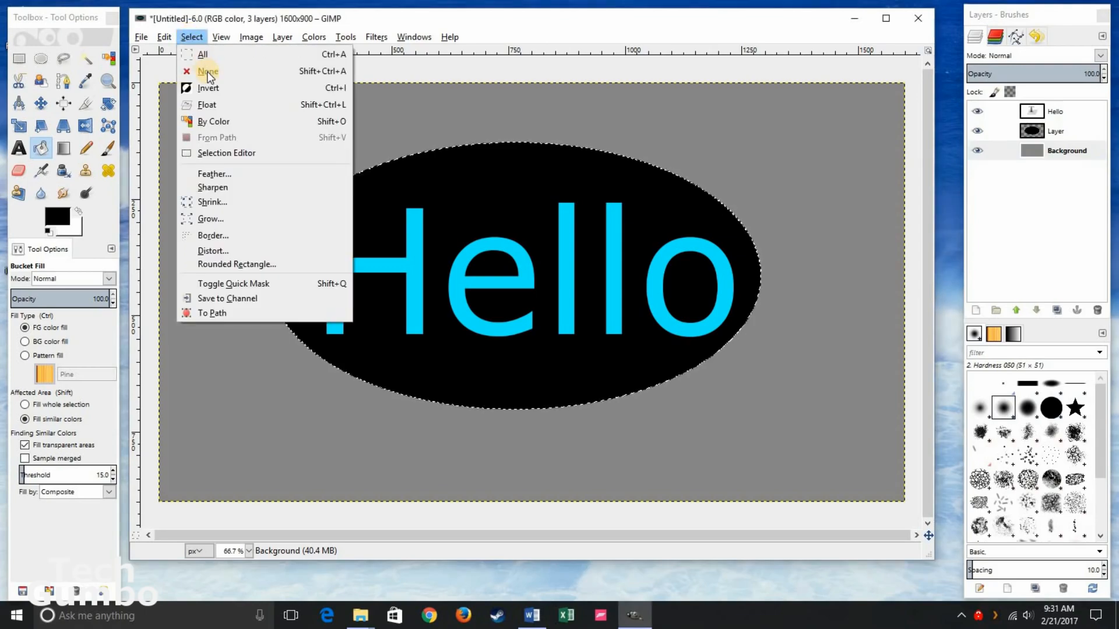
left_click(208, 71)
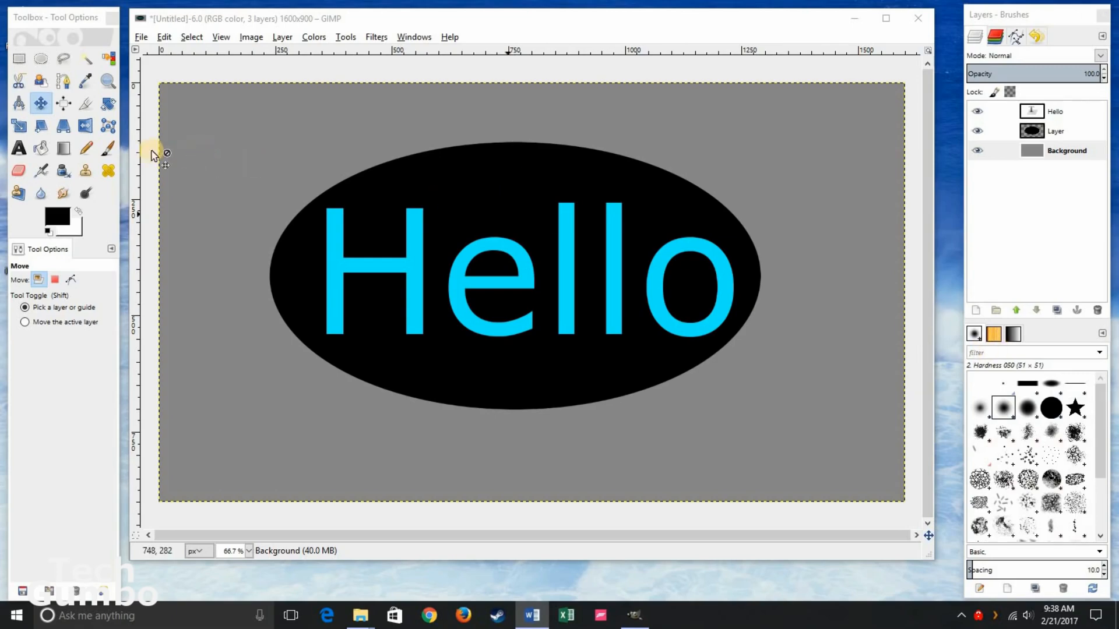
- Activate the Blend tool and look through the available gradient presets
left_click(61, 150)
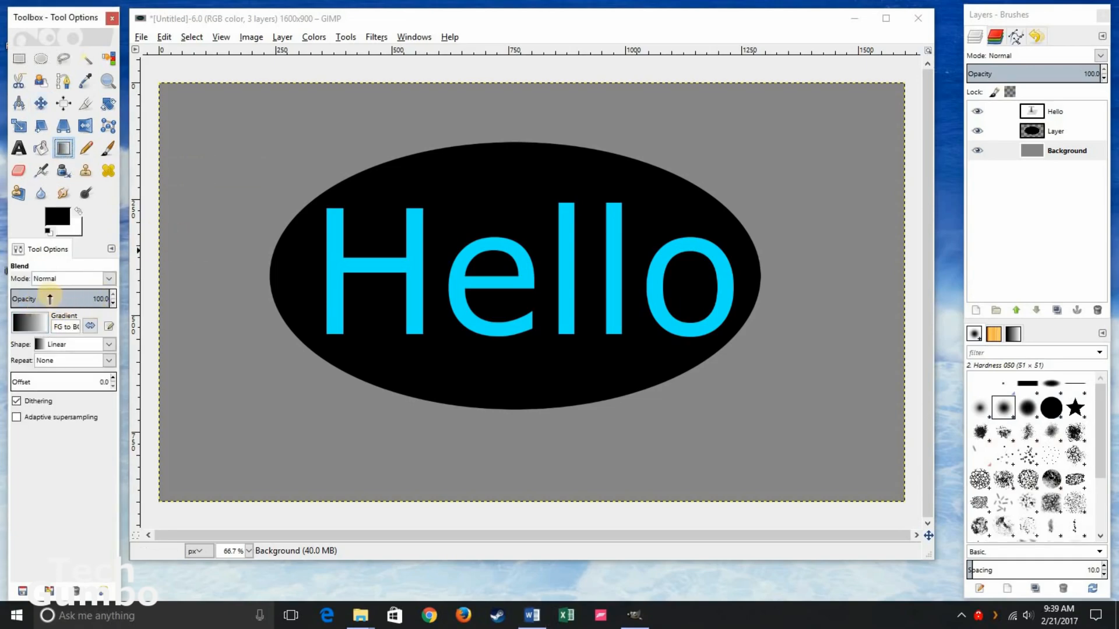
left_click(37, 326)
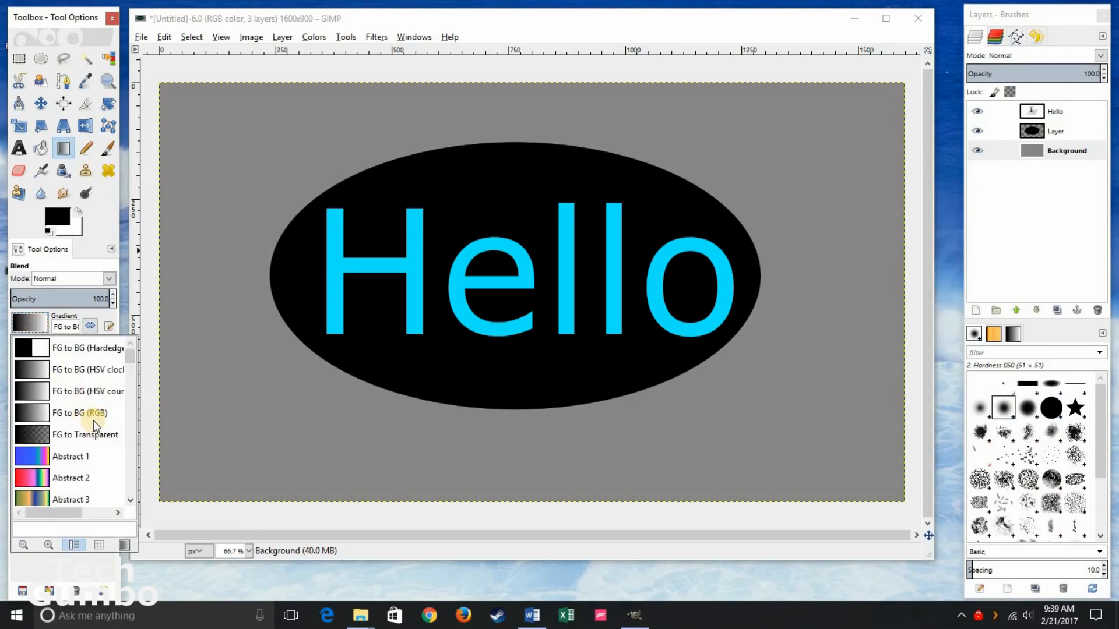
scroll(93, 421, "down", 6)
scroll(102, 426, "up", 3)
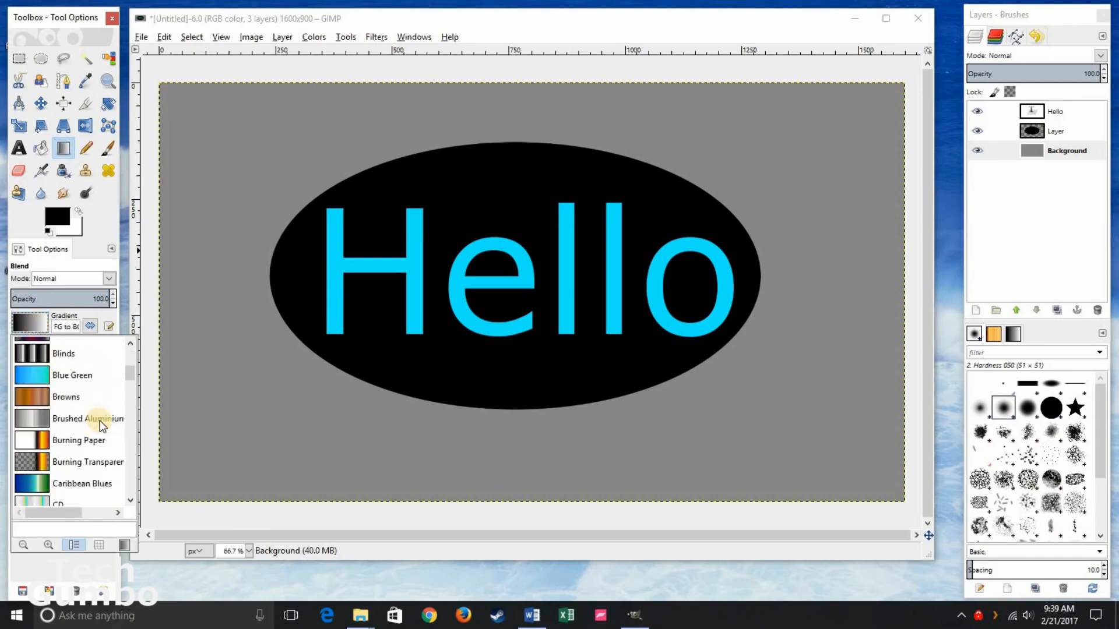
scroll(100, 421, "up", 3)
scroll(100, 421, "down", 3)
scroll(100, 420, "up", 3)
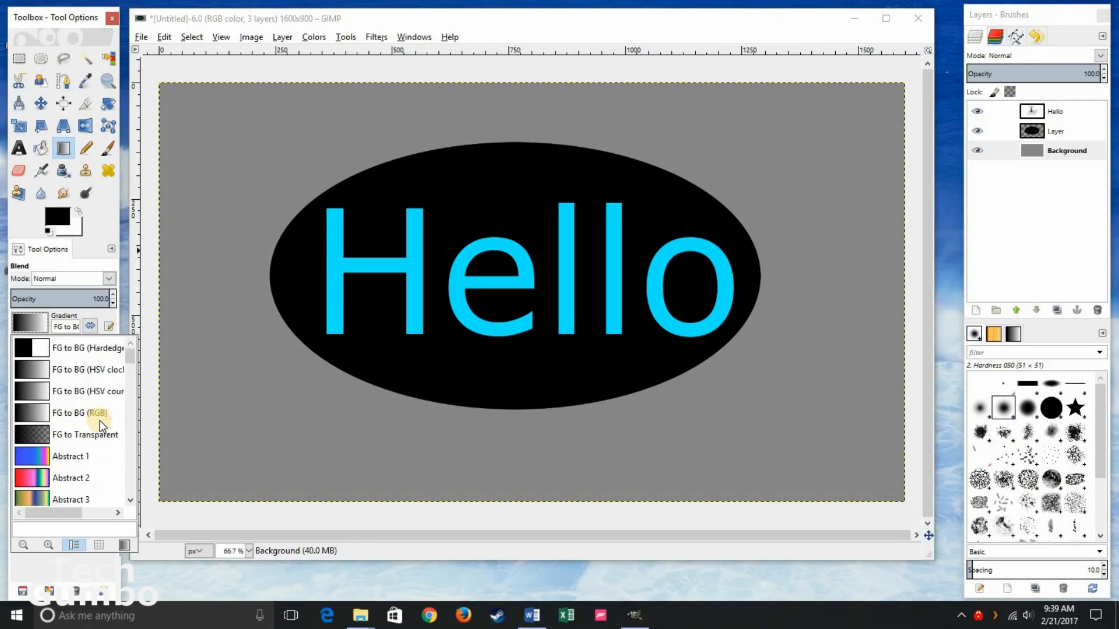
left_click(40, 323)
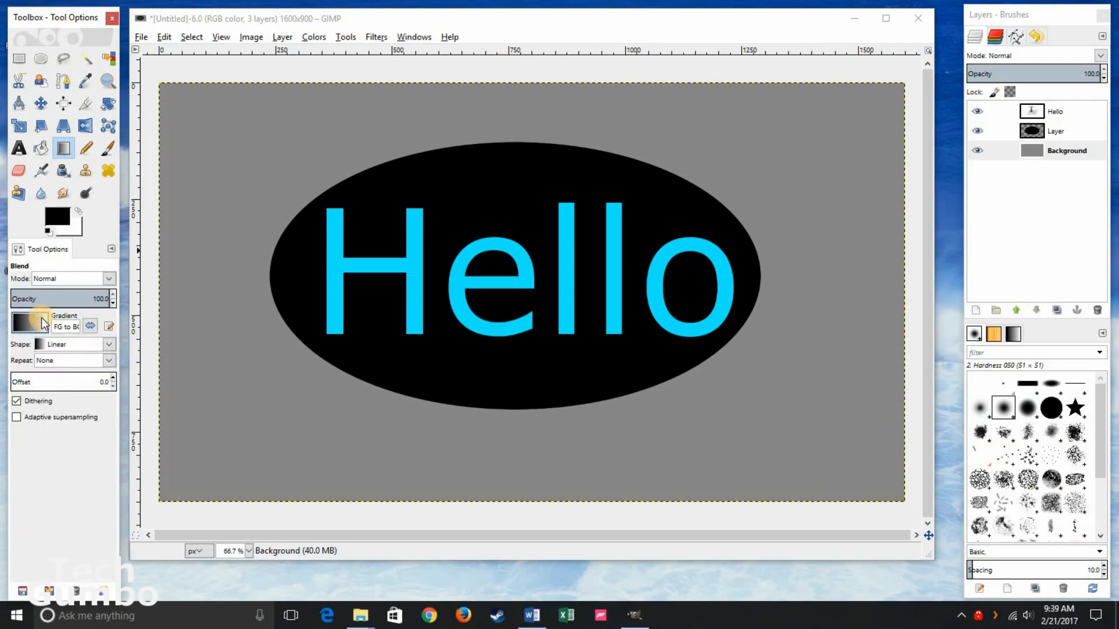
- Try a horizontal black-to-white linear gradient across the full width of the Background layer and undo it
left_click(161, 273)
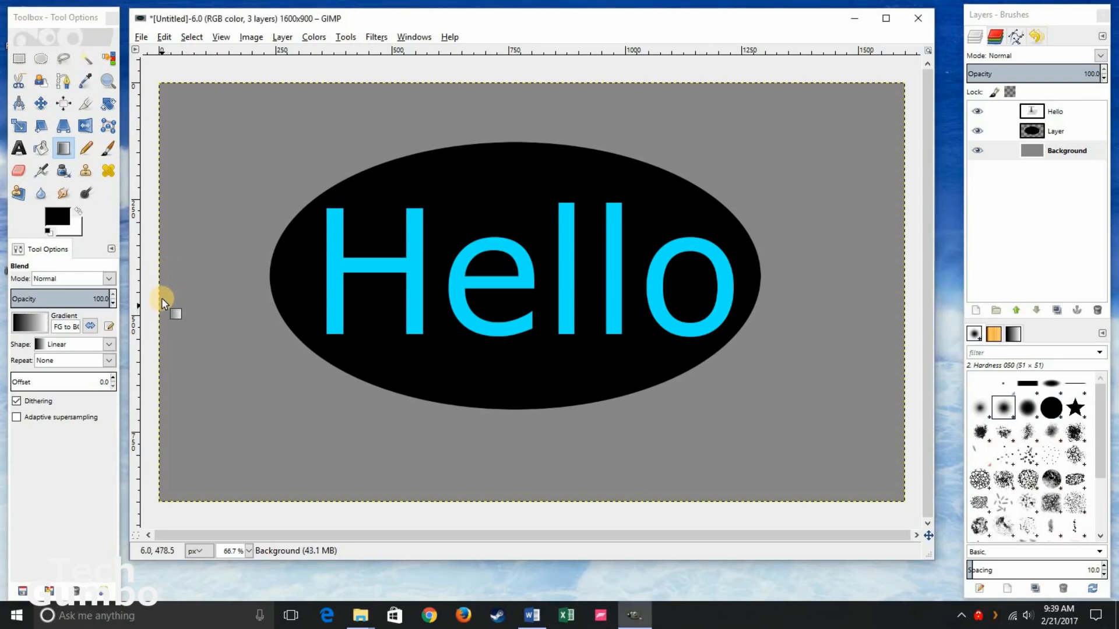
left_click_drag(161, 296, 901, 300)
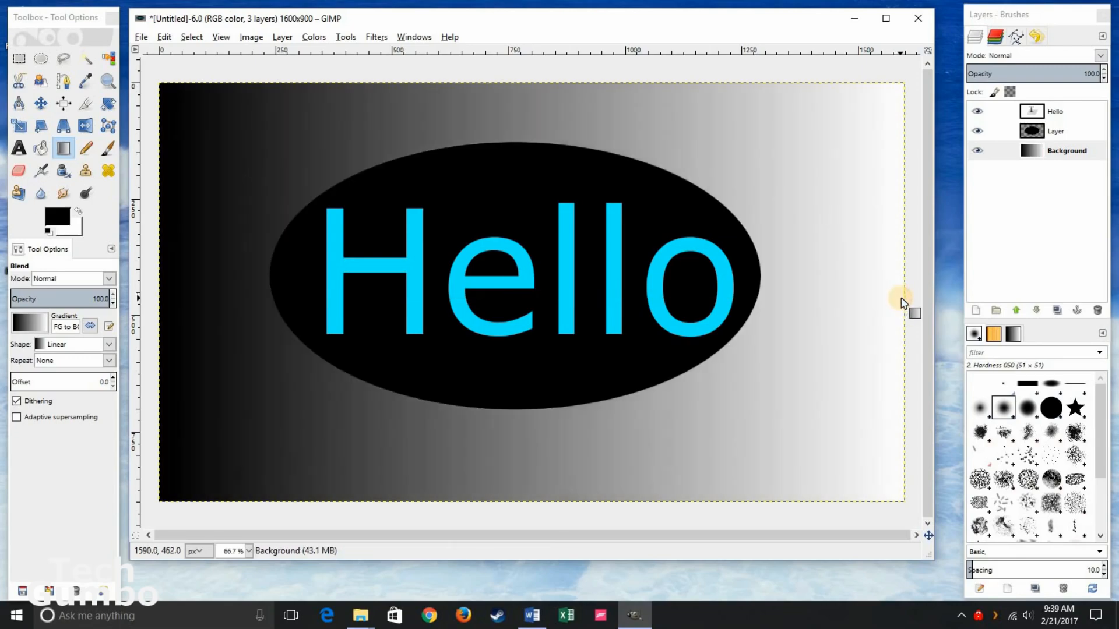
left_click(331, 160)
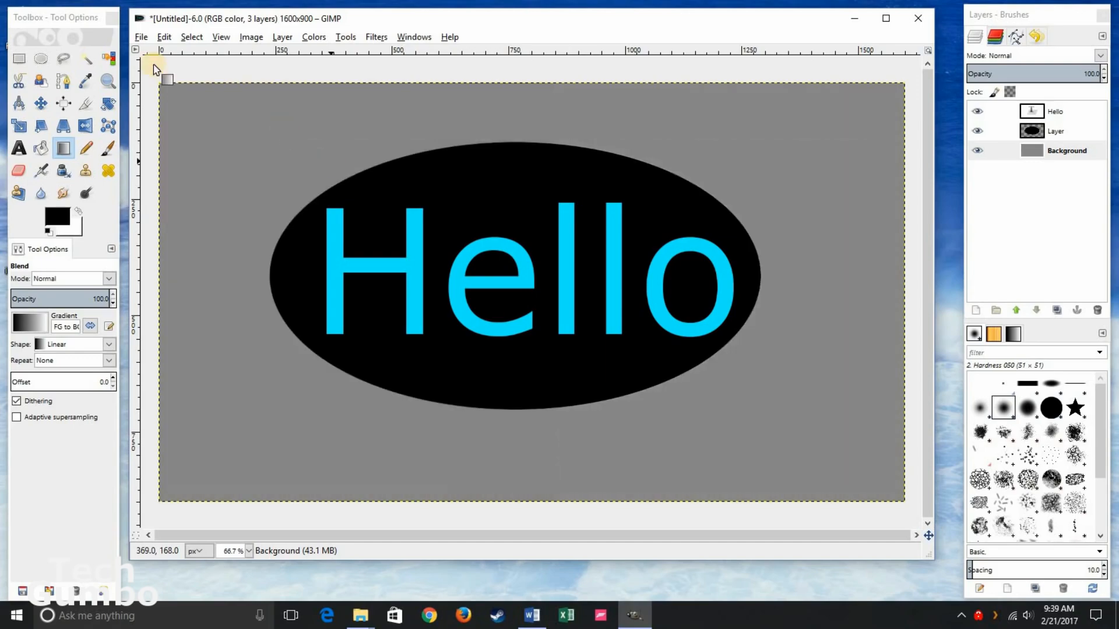
left_click(163, 37)
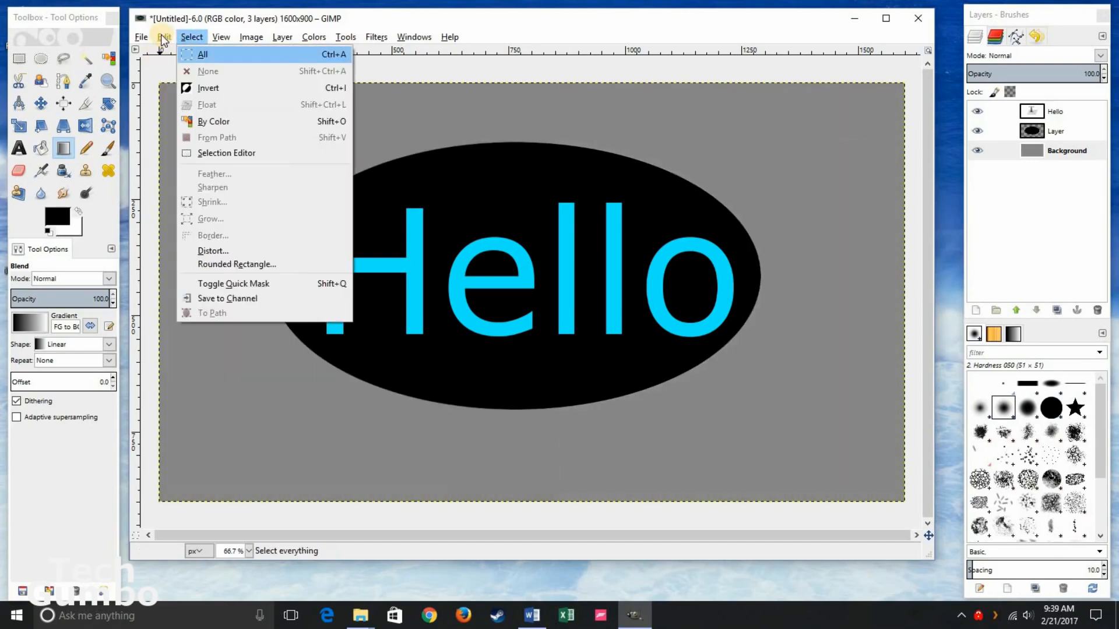
left_click(667, 18)
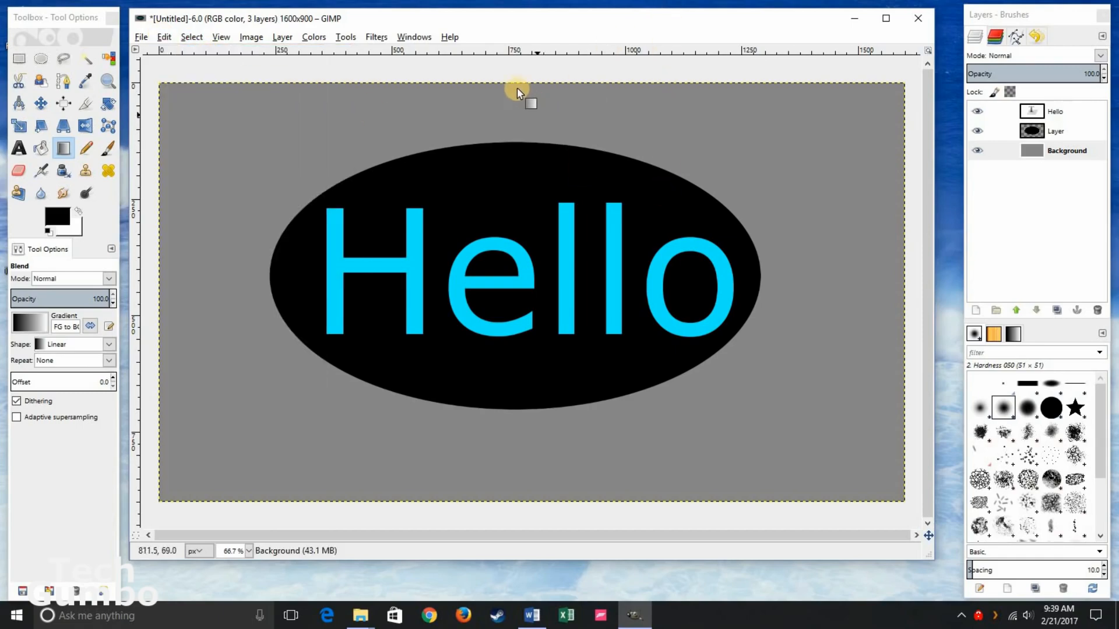
- Apply a vertical linear gradient to the Background layer, from black at the canvas's top edge to white at its bottom edge
left_click_drag(512, 82, 514, 503)
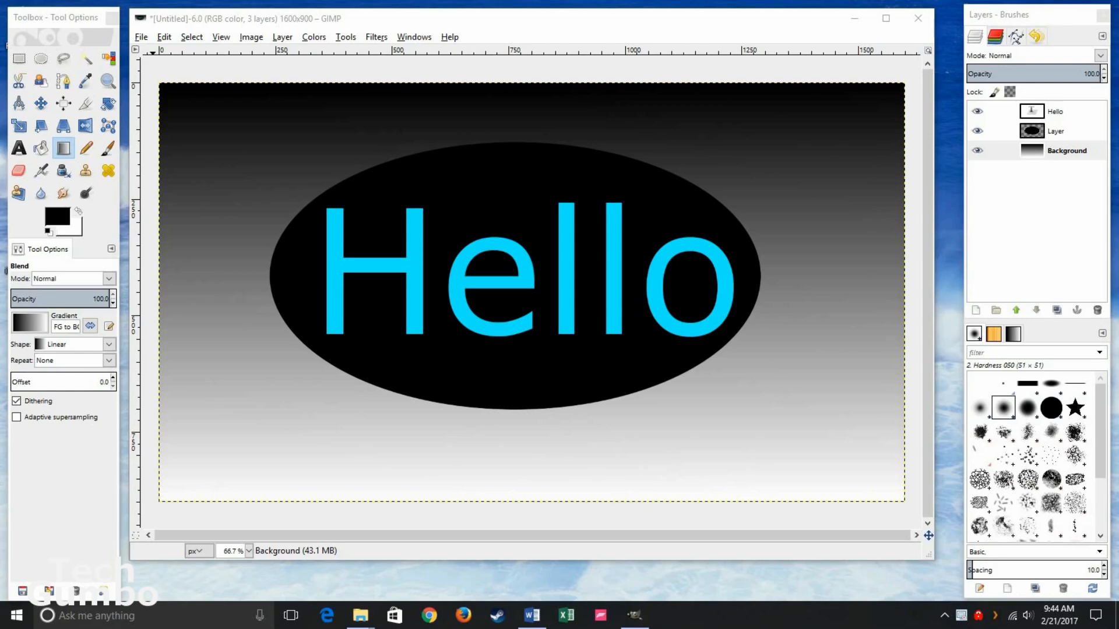
- Start exporting the image, choose the Images folder on the Desktop as destination and name the file hello.png
left_click(142, 38)
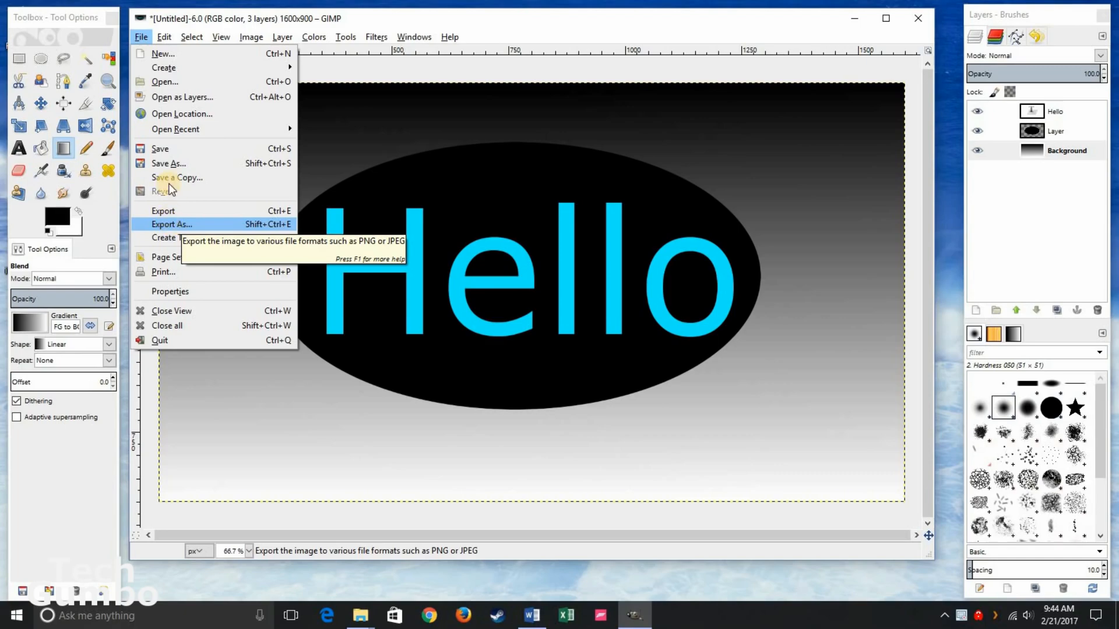
left_click(170, 225)
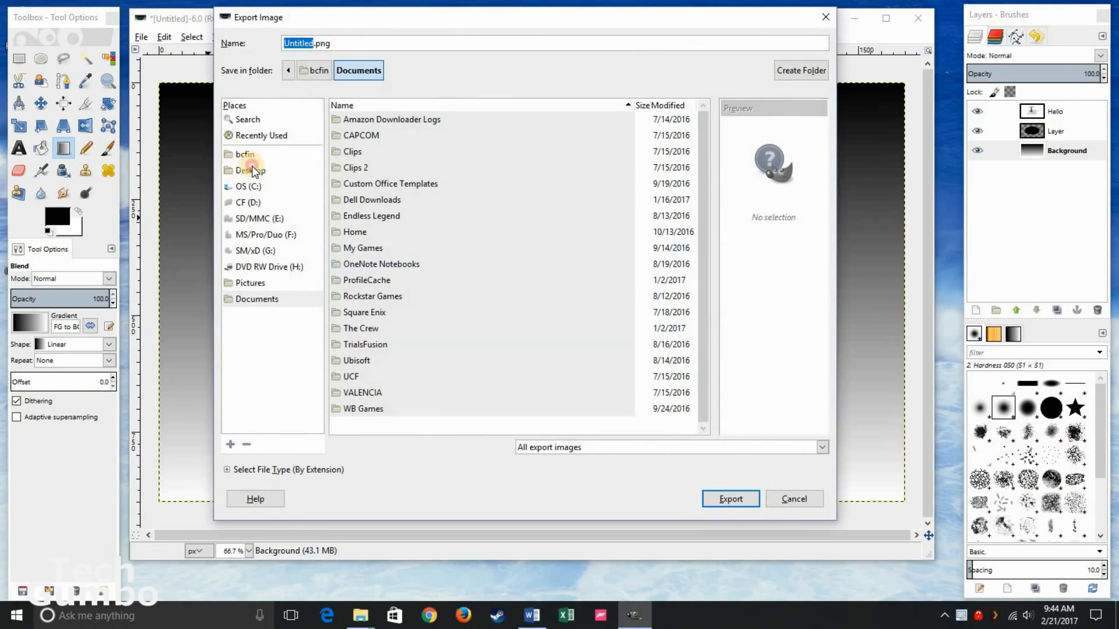
left_click(251, 171)
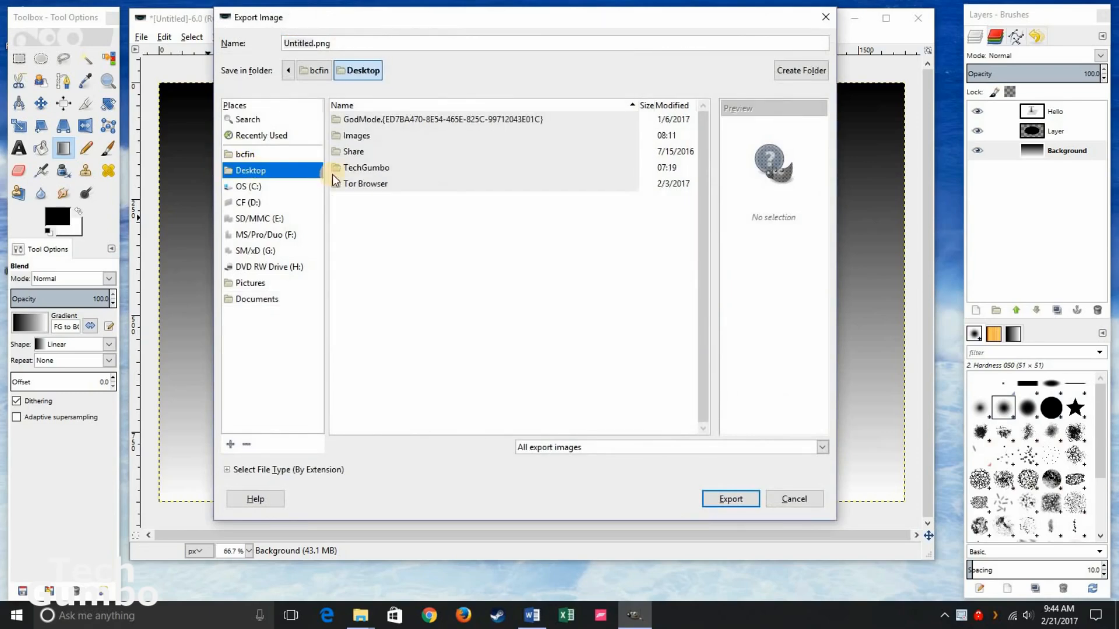
double_click(360, 139)
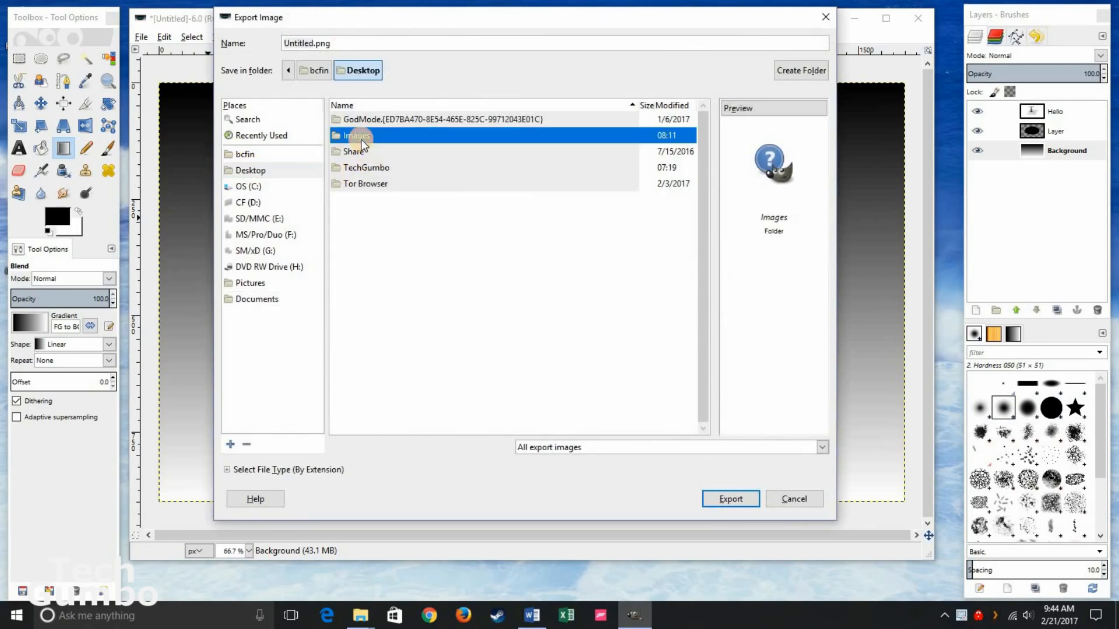
left_click(314, 43)
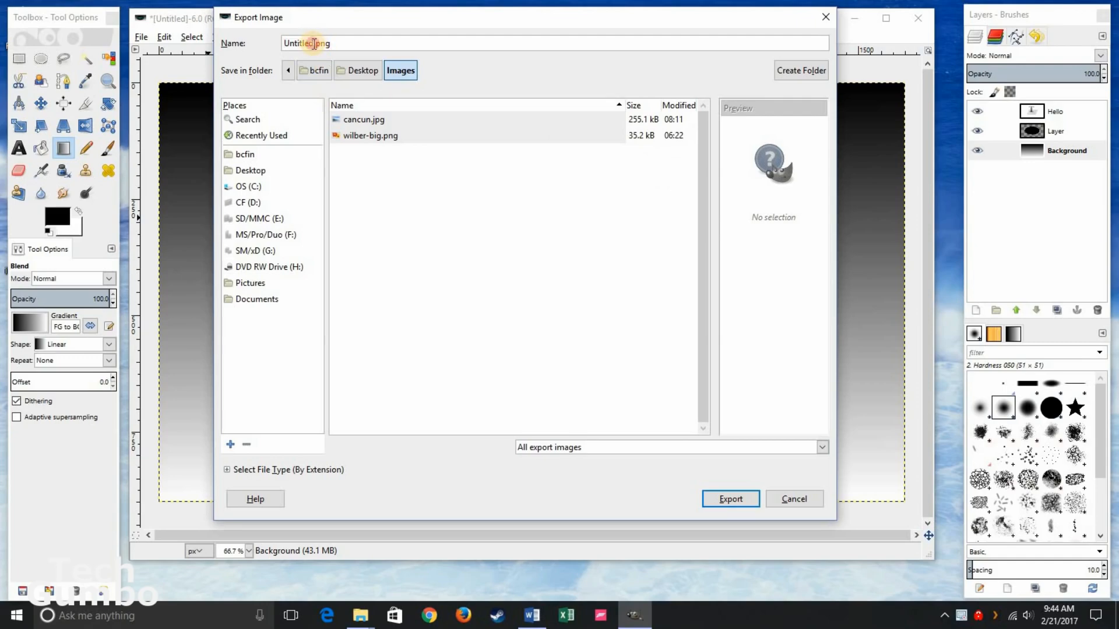
double_click(285, 44)
type("hello")
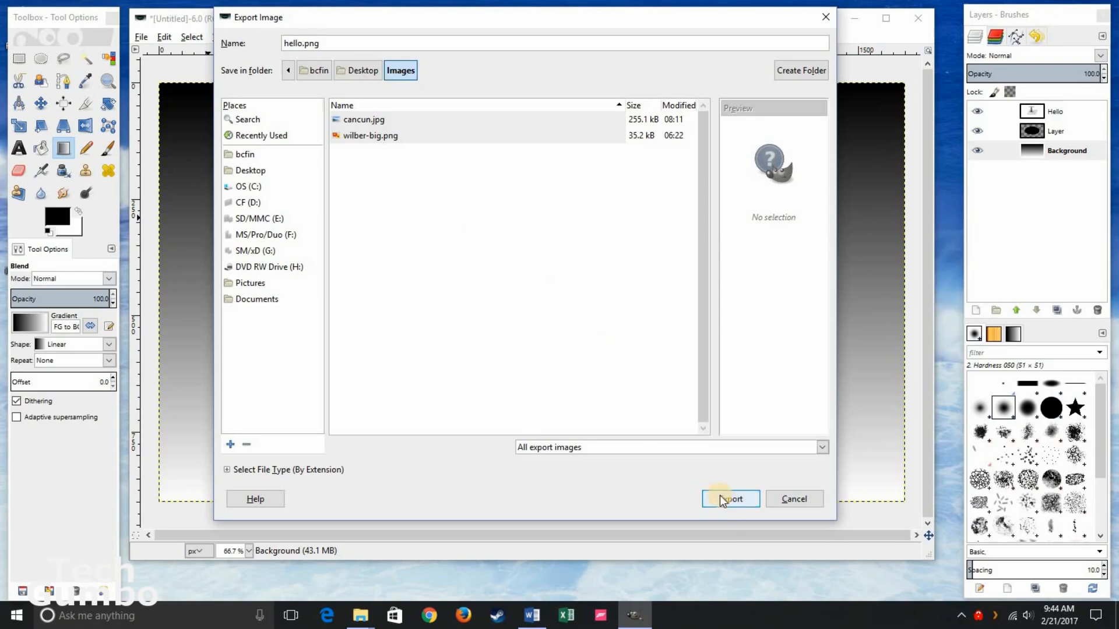
- Look through the supported export file types and export hello.png as PNG, keeping the offered PNG options
left_click(226, 470)
scroll(503, 435, "down", 6)
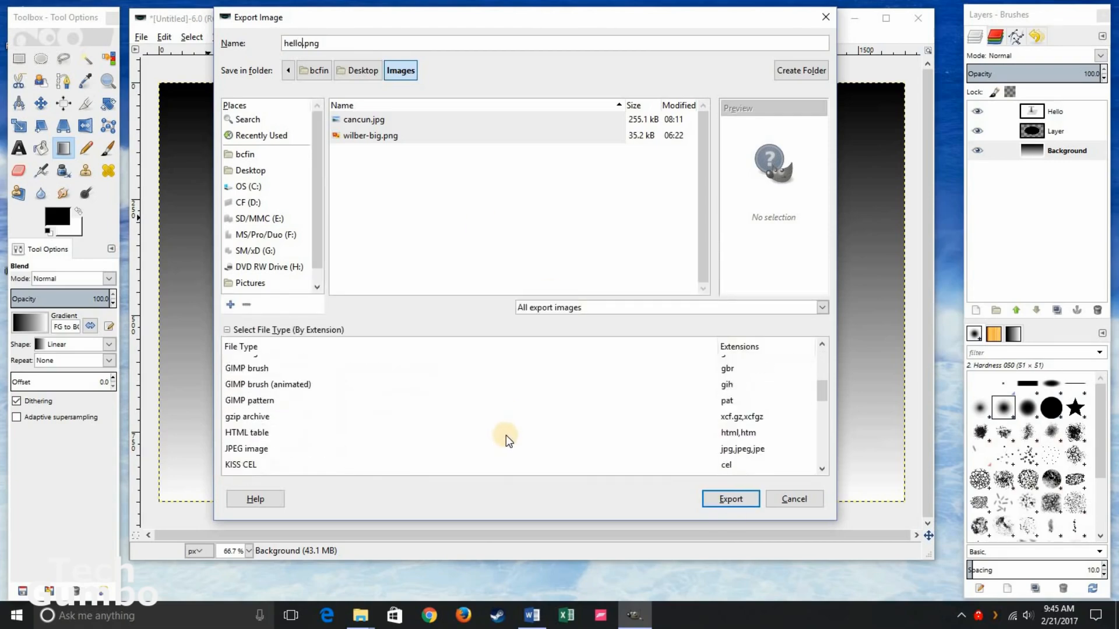
scroll(510, 436, "up", 2)
scroll(509, 436, "down", 1)
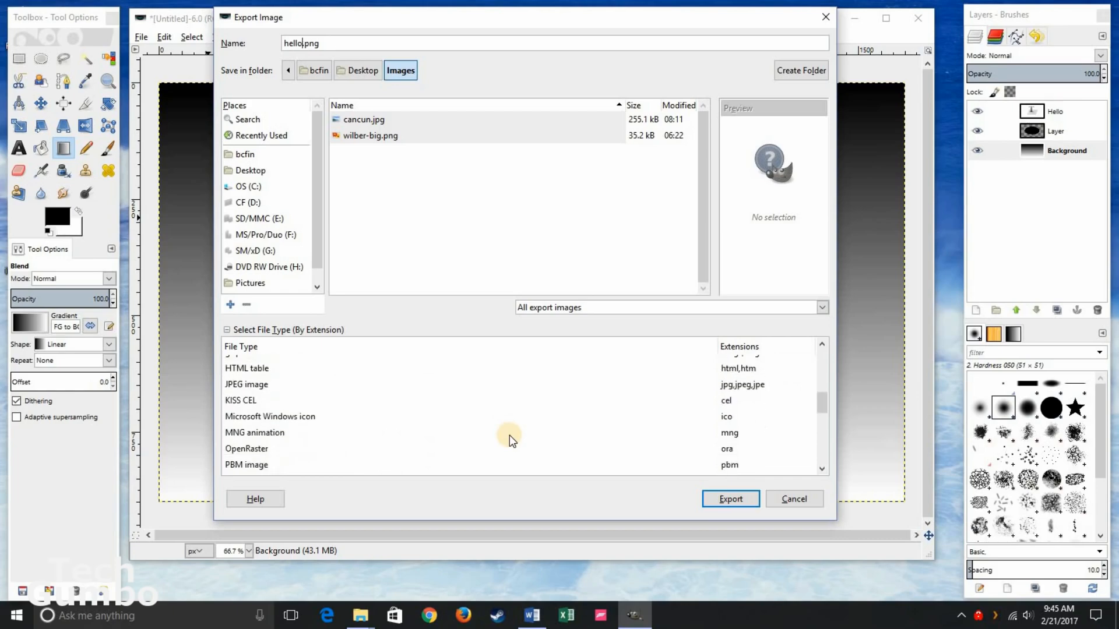
scroll(706, 413, "down", 3)
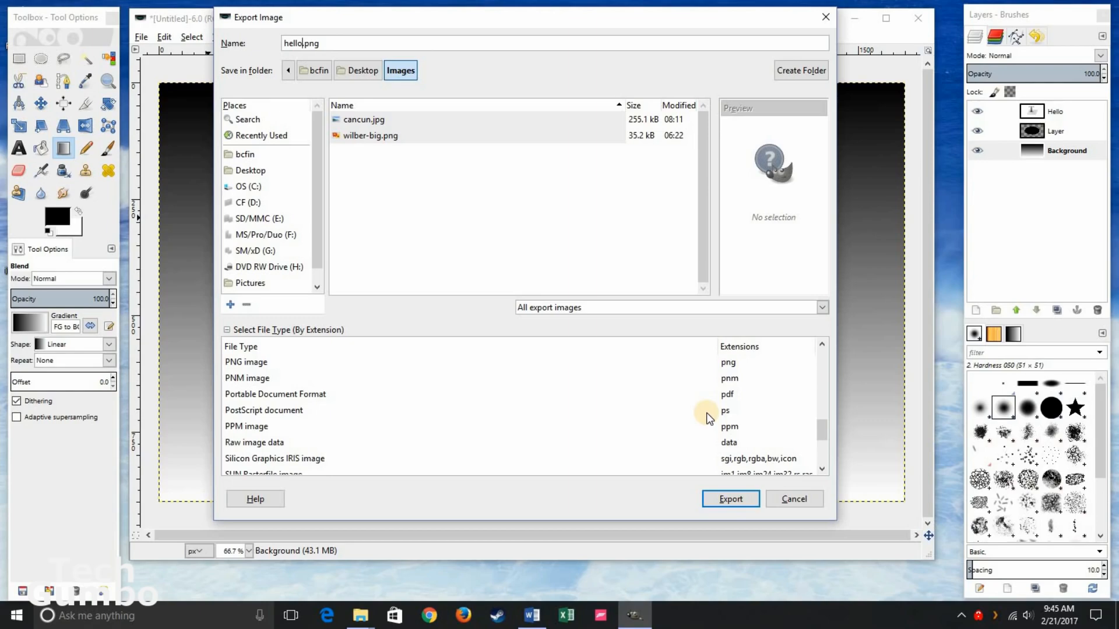
scroll(707, 413, "down", 3)
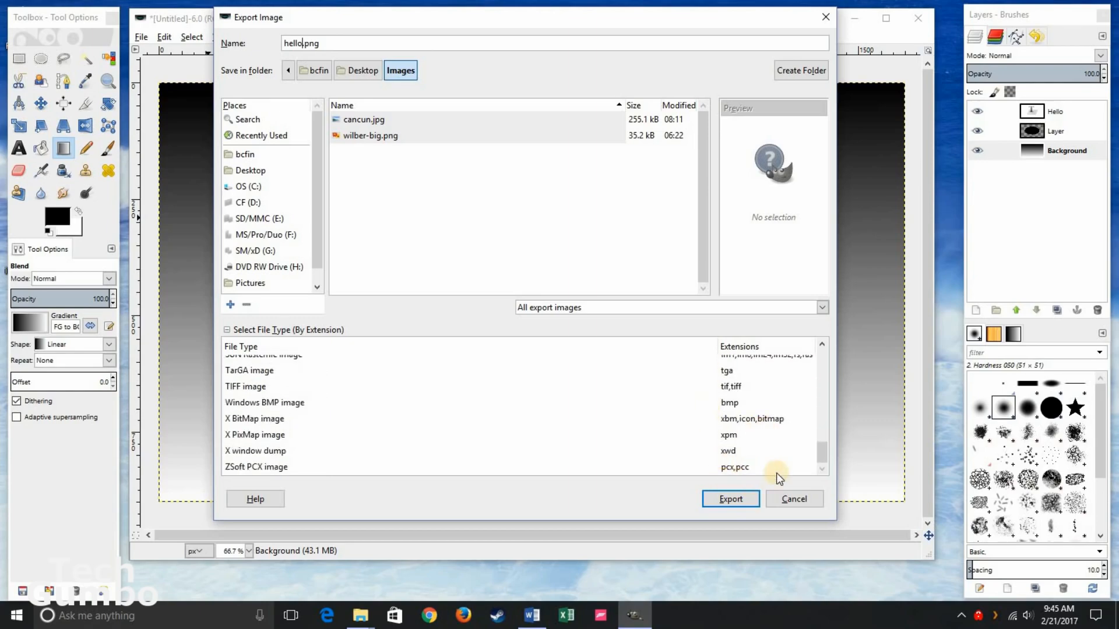
left_click(731, 500)
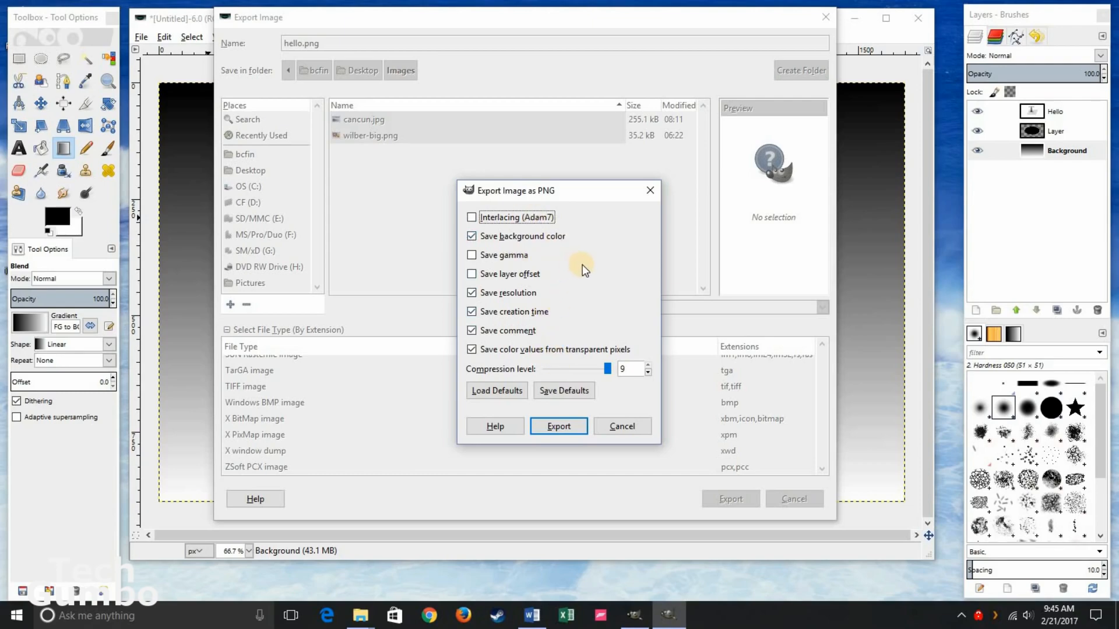
left_click(565, 428)
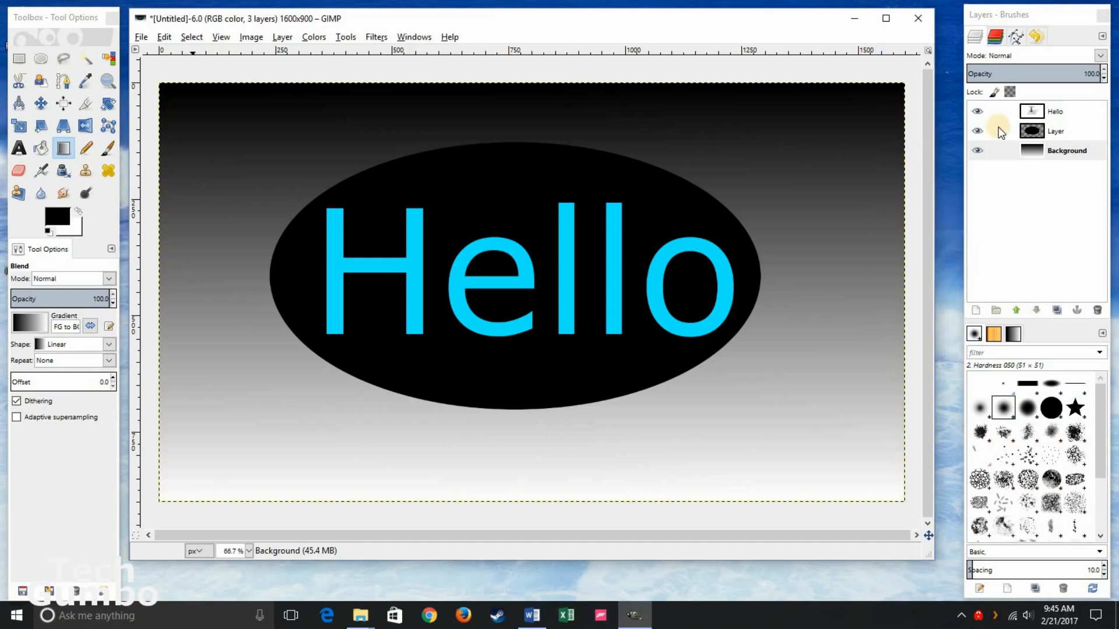
- Save the layered project as hello.xcf in the Images folder on the Desktop
left_click(141, 38)
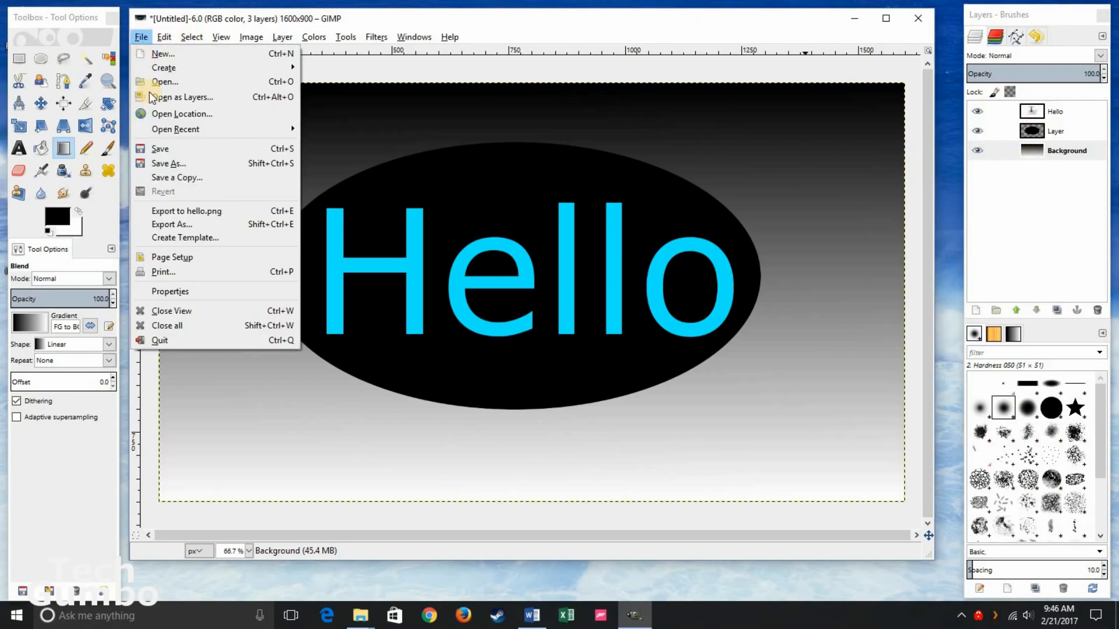
left_click(158, 165)
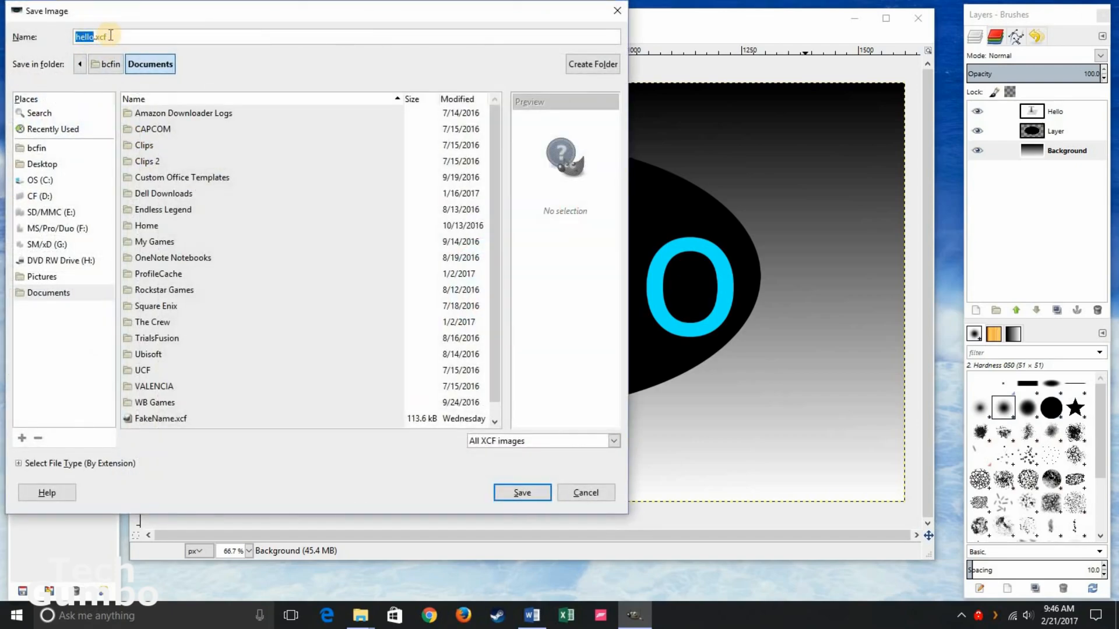
left_click(44, 164)
double_click(153, 129)
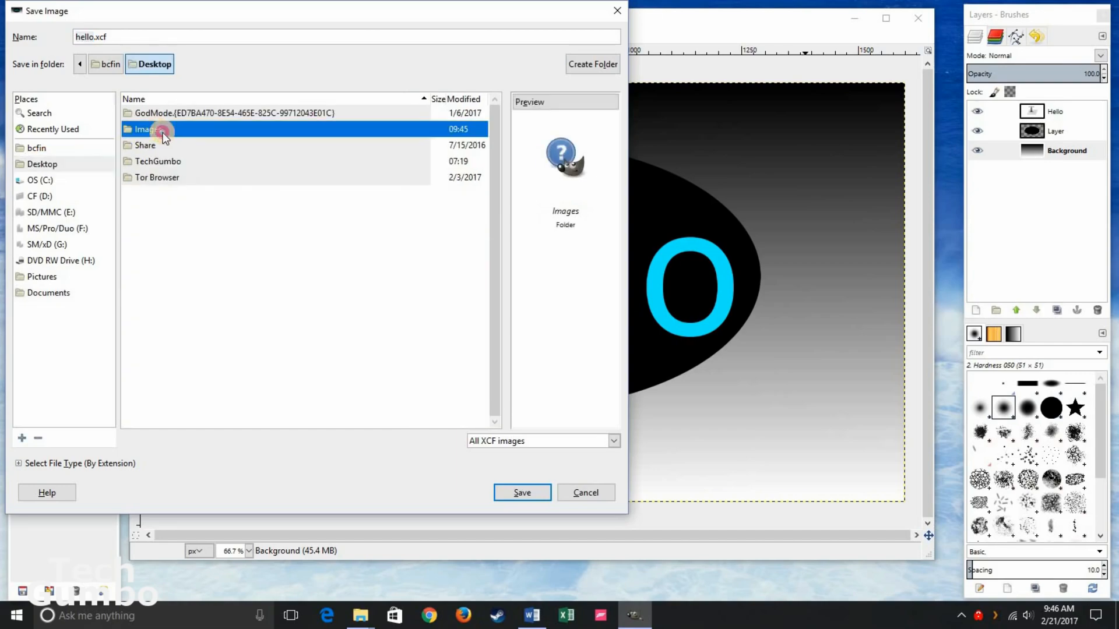
left_click(522, 493)
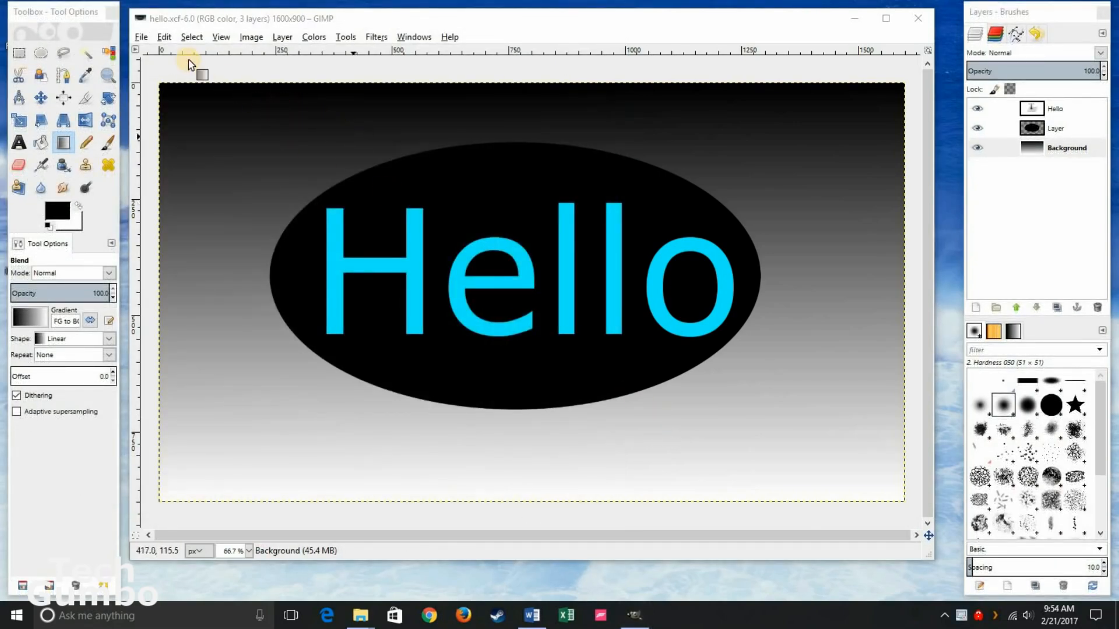
- Open the image wilber-big.png from the Images folder on the Desktop
left_click(141, 38)
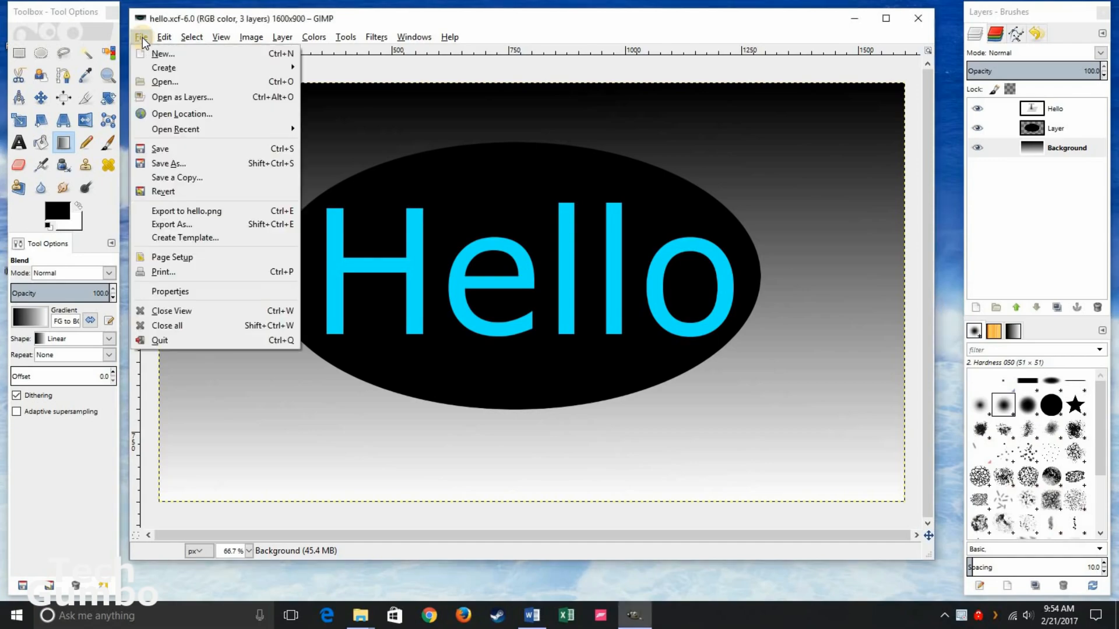
left_click(160, 81)
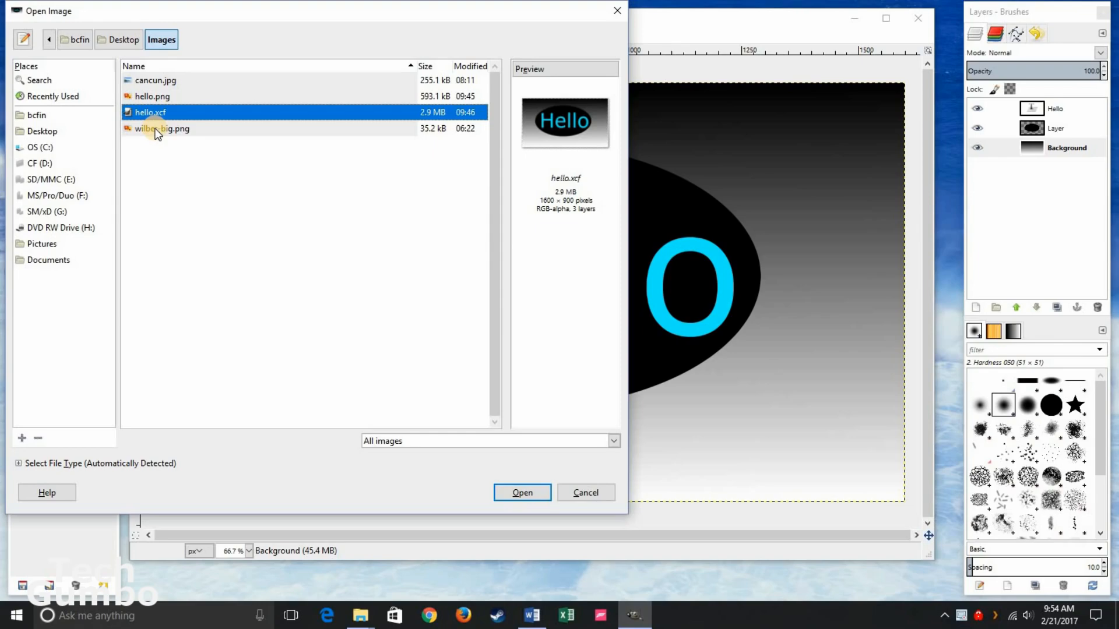
left_click(157, 128)
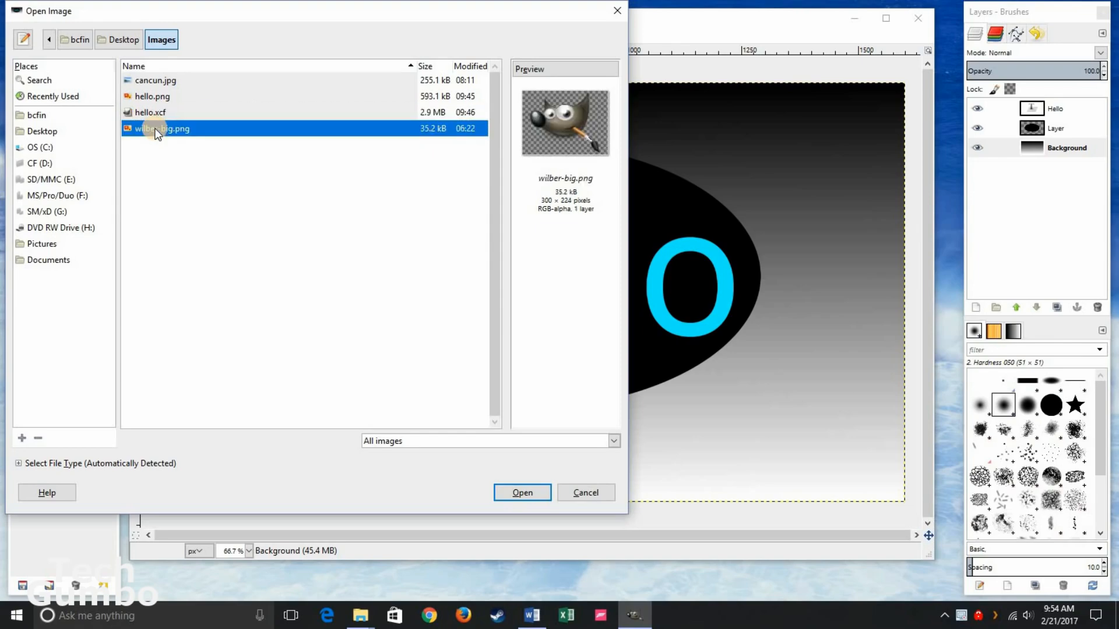
left_click(520, 493)
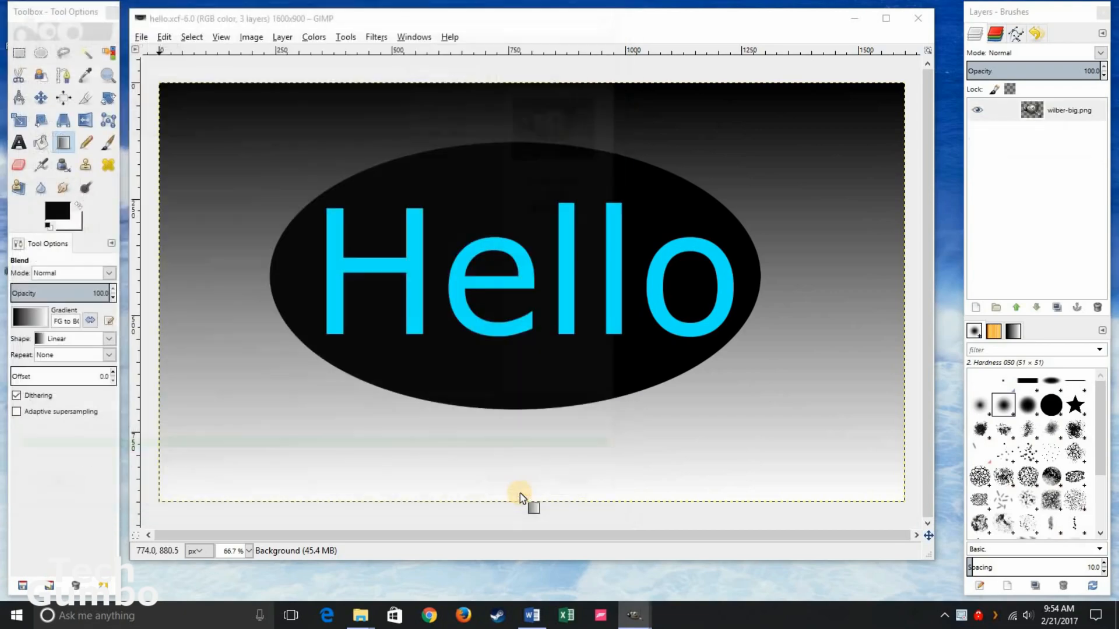
- Zoom the wilber-big image to 200% and enlarge its window to fit the whole picture
left_click_drag(470, 236, 527, 344)
left_click(260, 336)
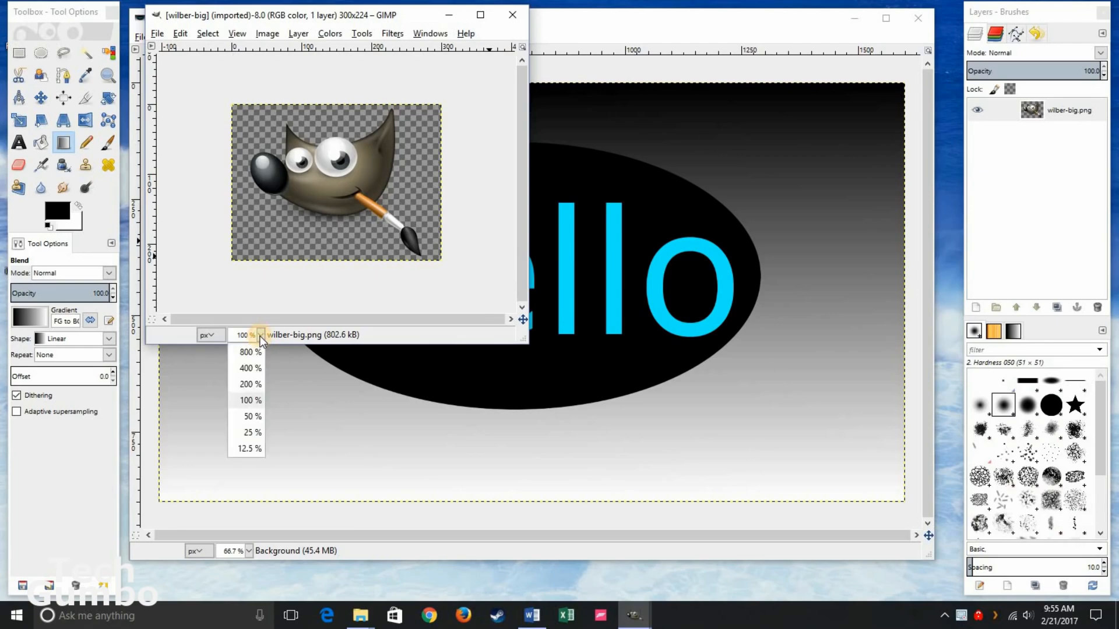
left_click(257, 377)
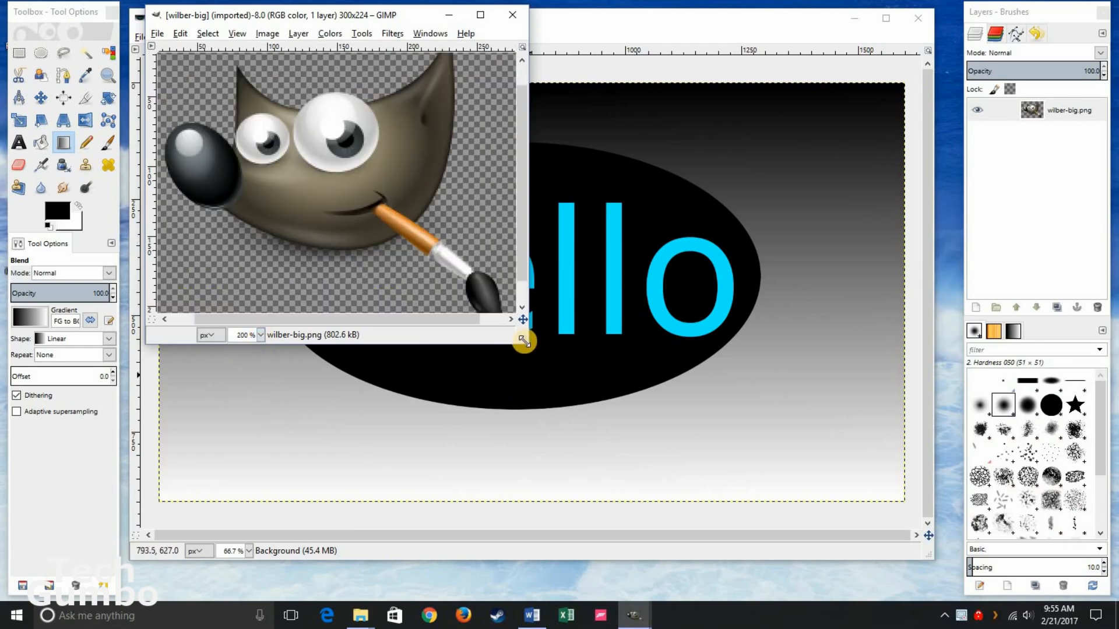
left_click_drag(523, 338, 622, 489)
left_click_drag(717, 569, 723, 566)
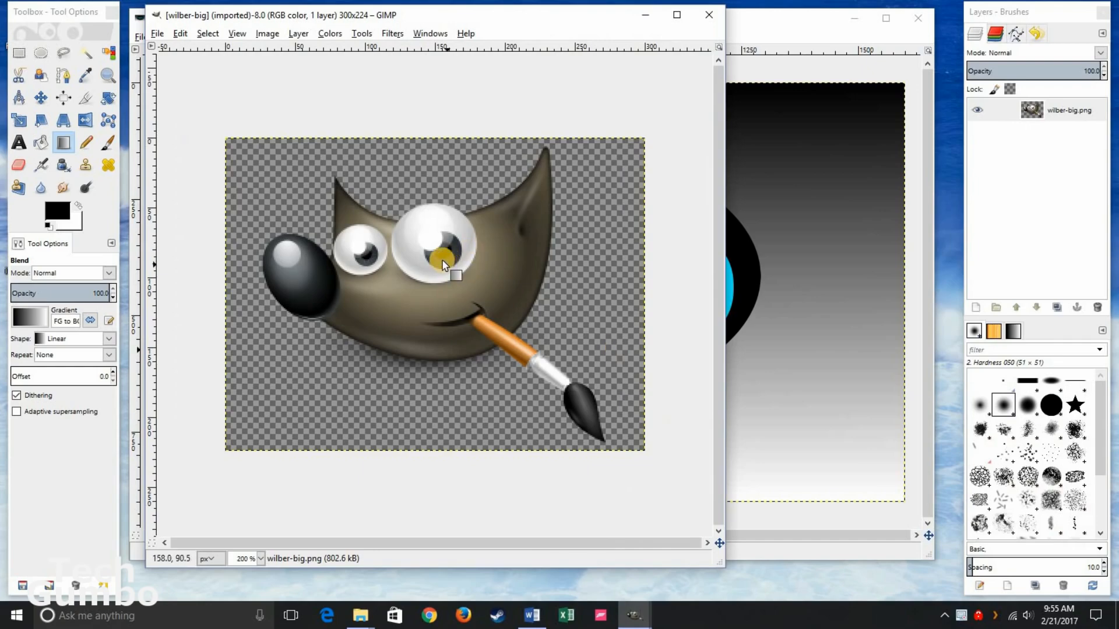
- Scale the wilber-big.png layer down to 180 × 134 pixels with the Scale tool, keeping the aspect ratio
left_click(19, 121)
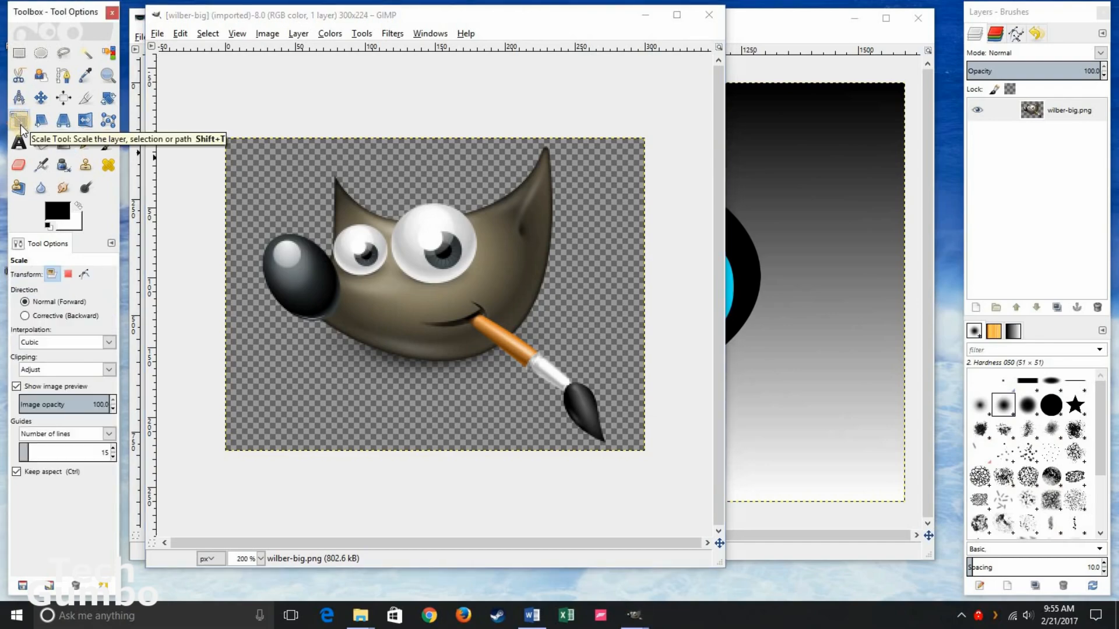
left_click(419, 314)
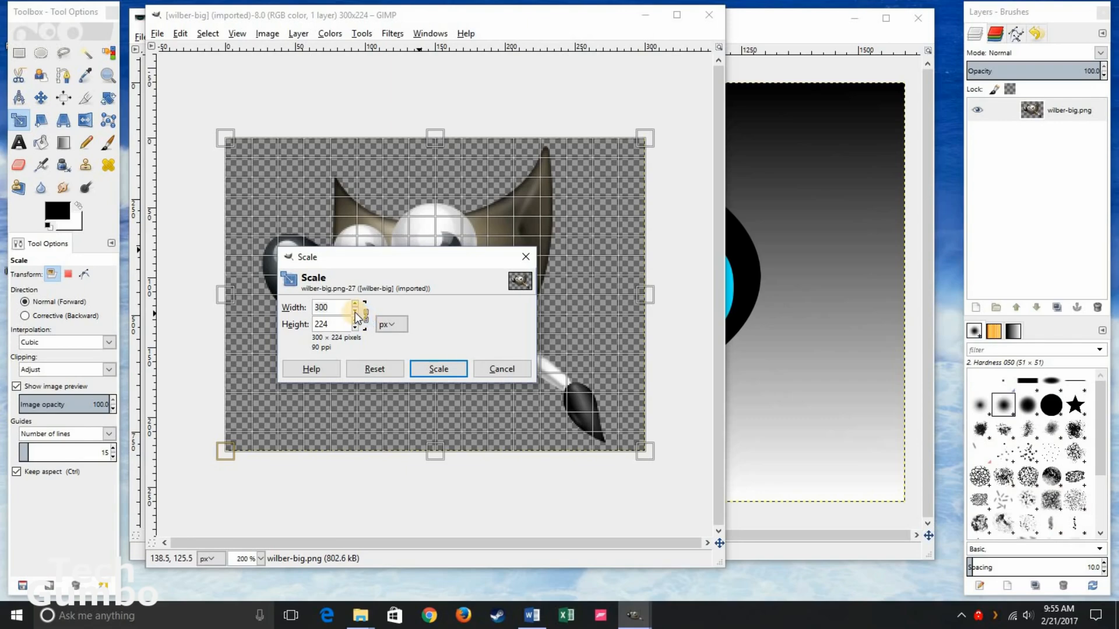
left_click_drag(356, 313, 355, 315)
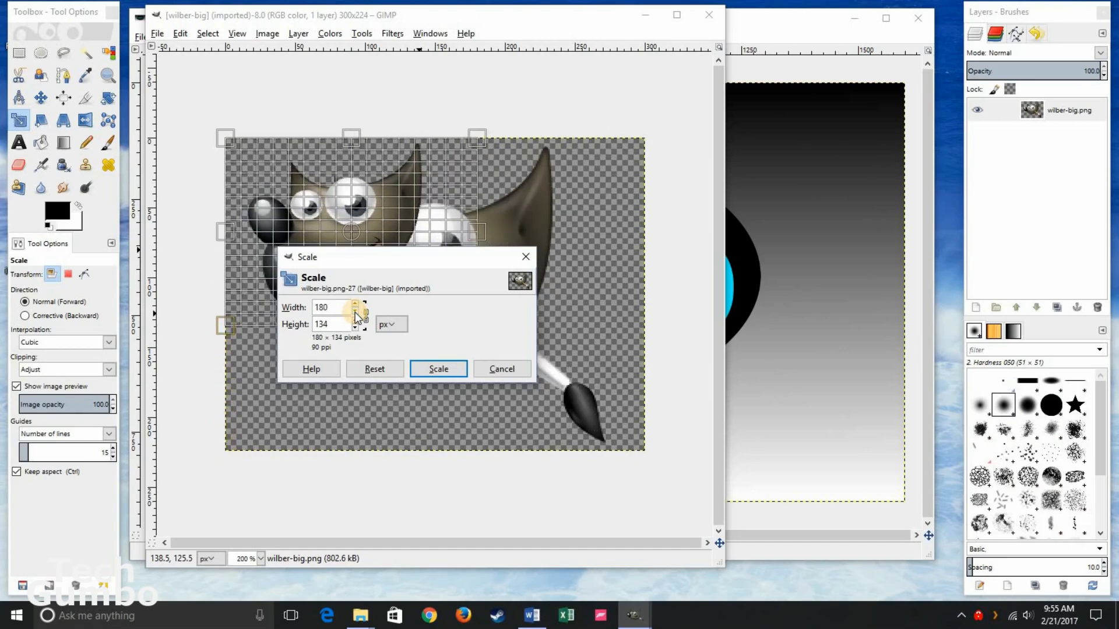
left_click(439, 370)
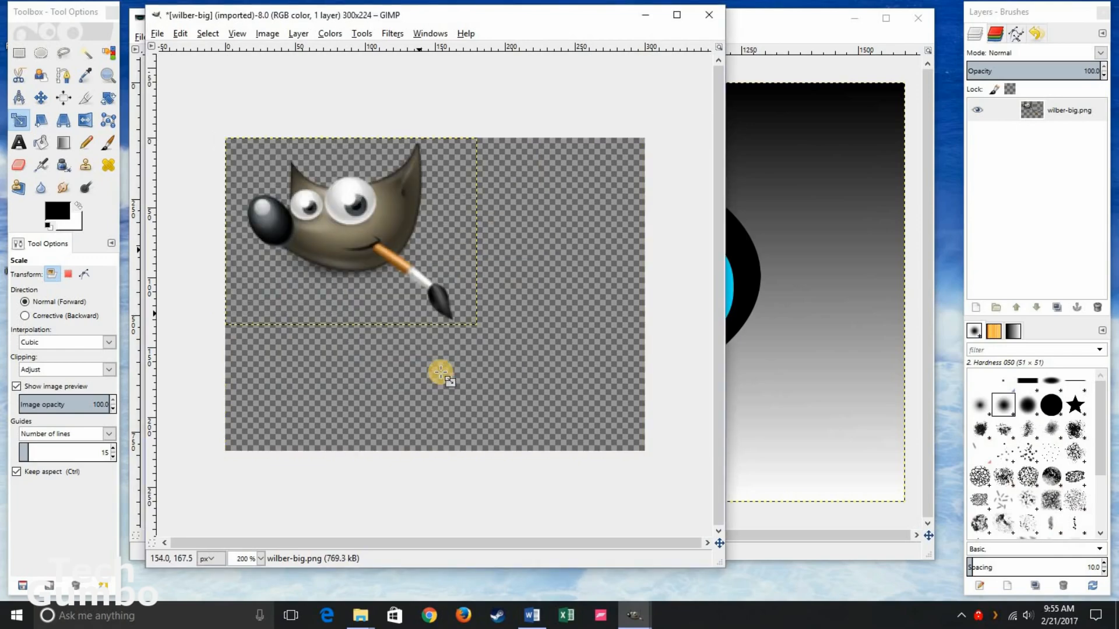
- Scale the reduced wilber-big.png layer up to 382 × 284 pixels with its proportions linked
left_click(345, 239)
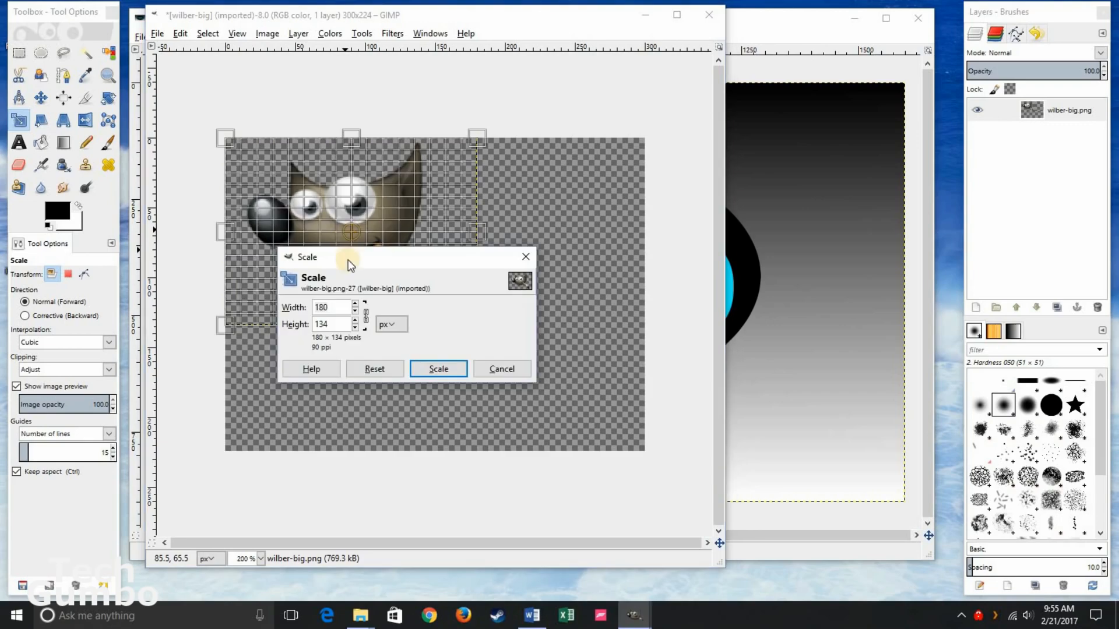
left_click(357, 304)
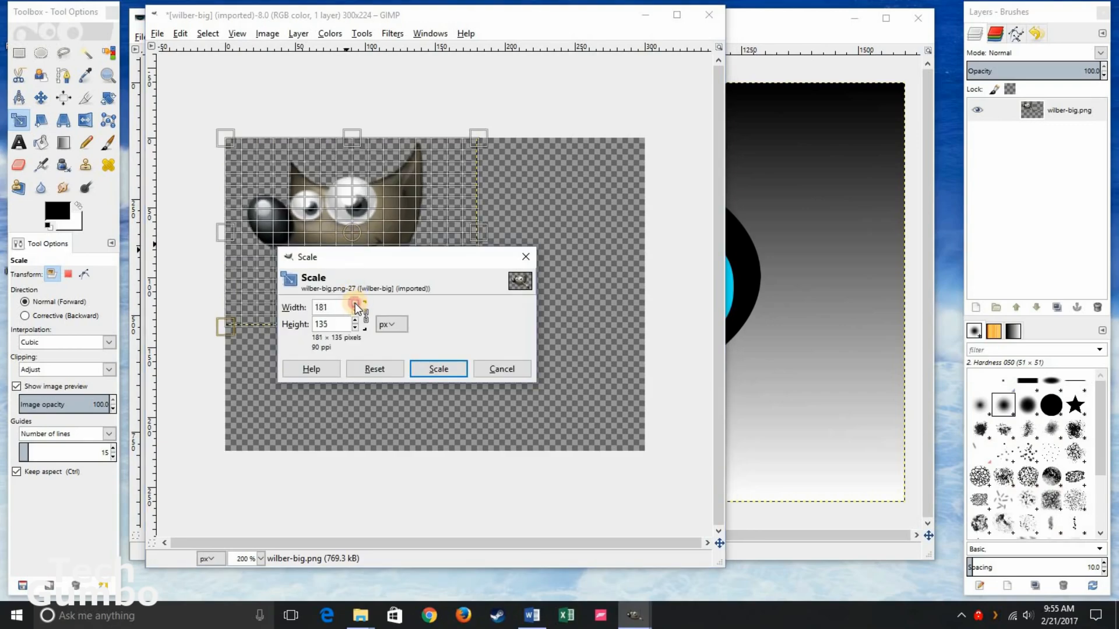
left_click(358, 304)
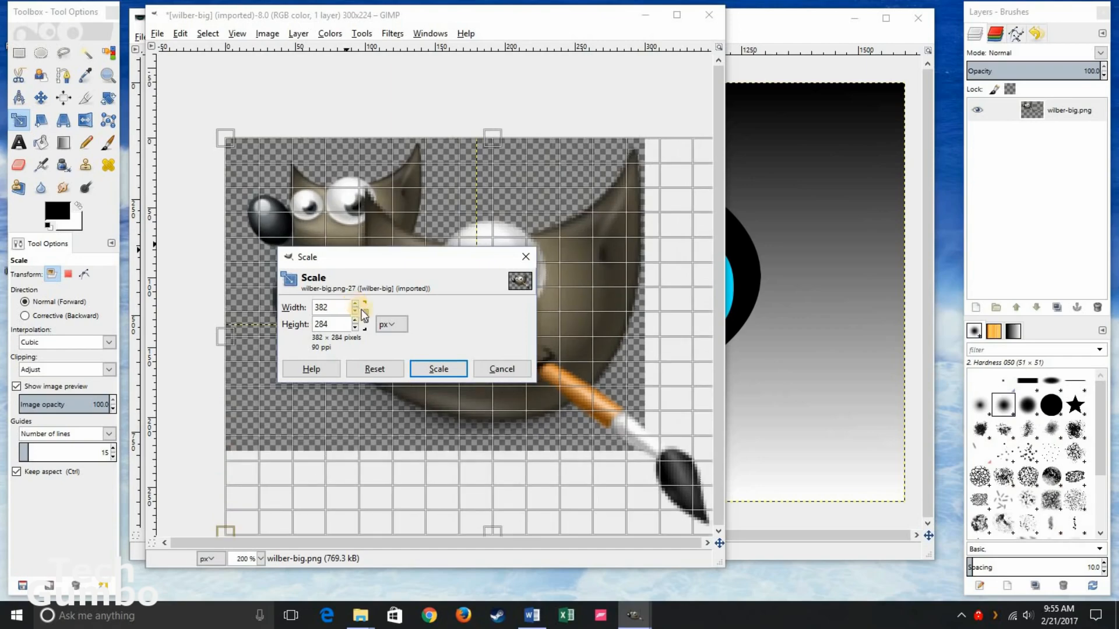
left_click(434, 368)
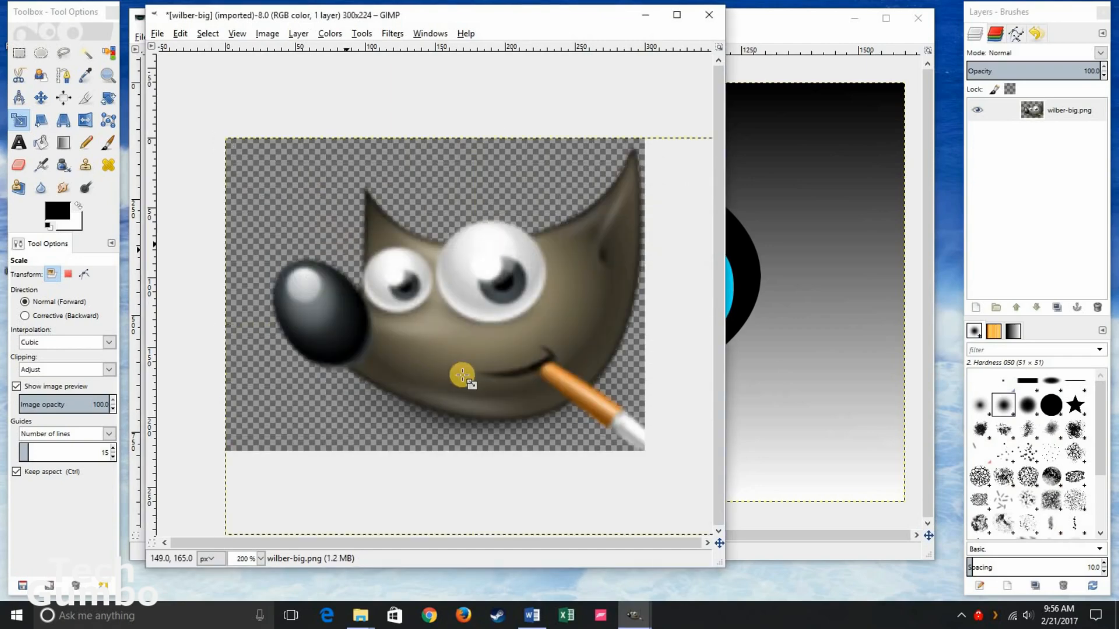